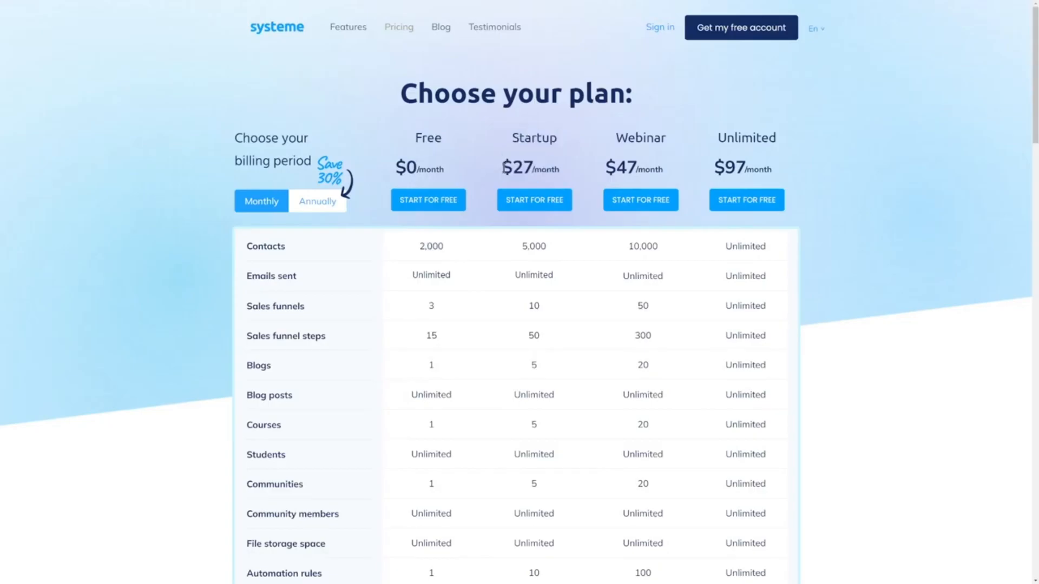
# Scroll the Clickera homepage, then go to the Pricing page with the Early access PROMO plans.
pyautogui.doubleClick(544, 254)
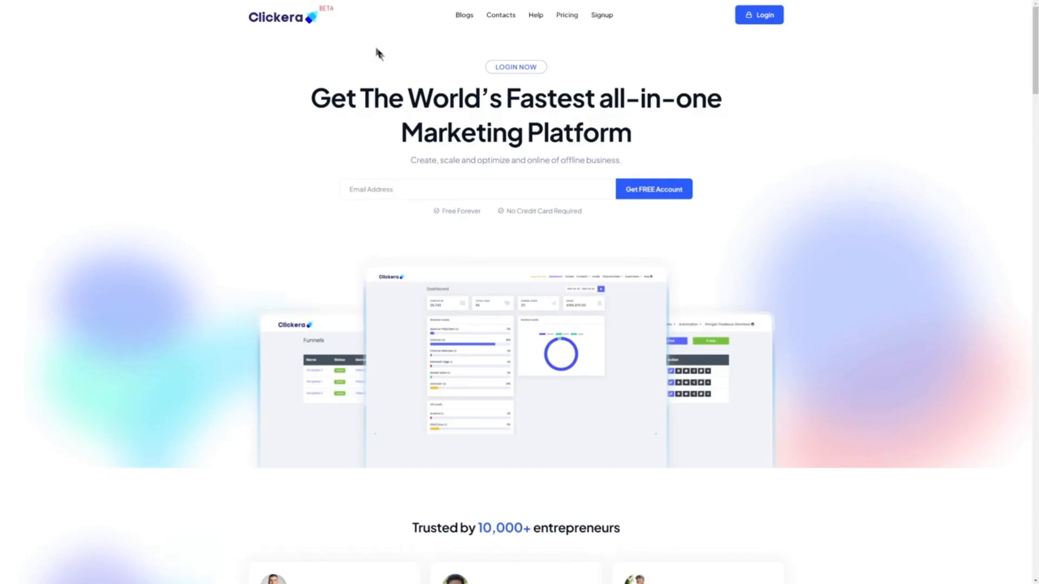
pyautogui.scroll(-3, 294, 202)
pyautogui.scroll(-15, 287, 198)
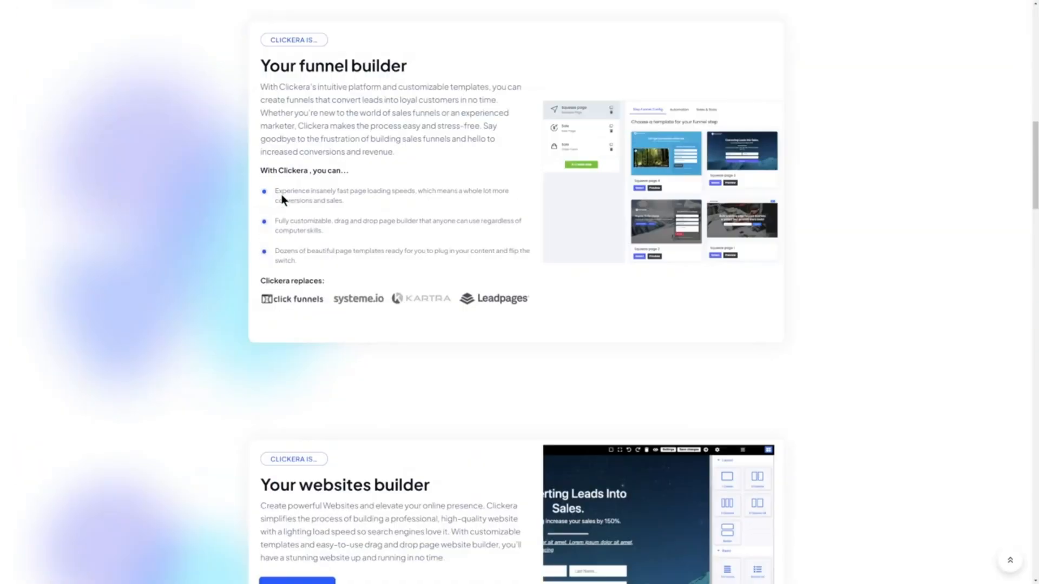
pyautogui.scroll(-10, 282, 202)
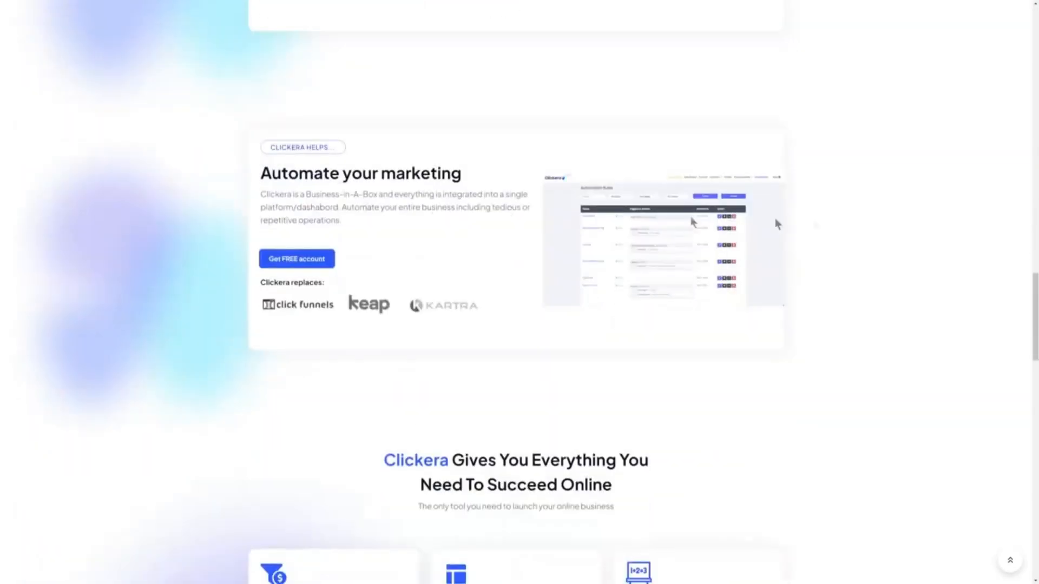
pyautogui.scroll(20, 283, 204)
pyautogui.scroll(8, 519, 292)
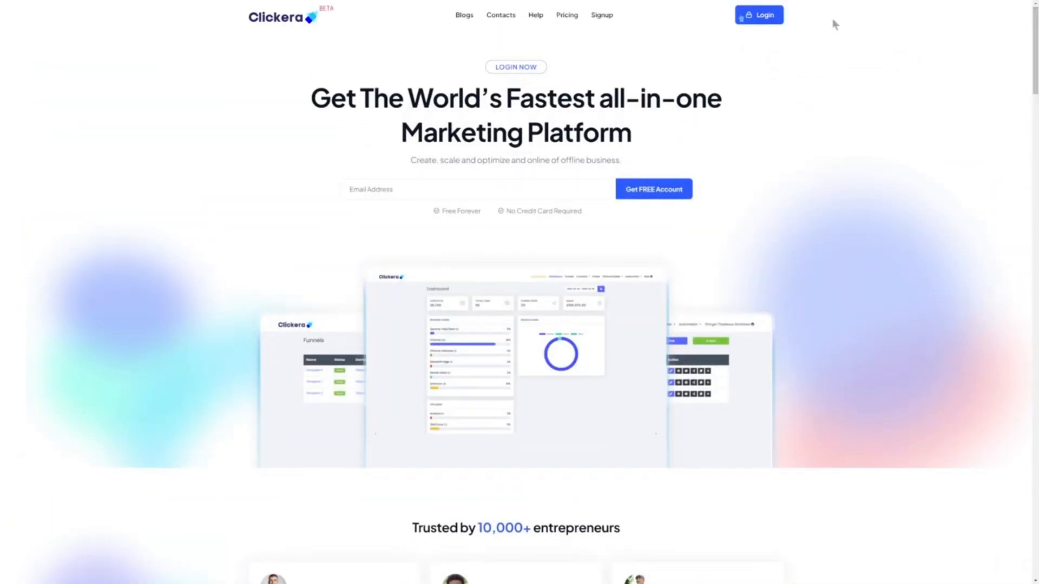
pyautogui.click(566, 16)
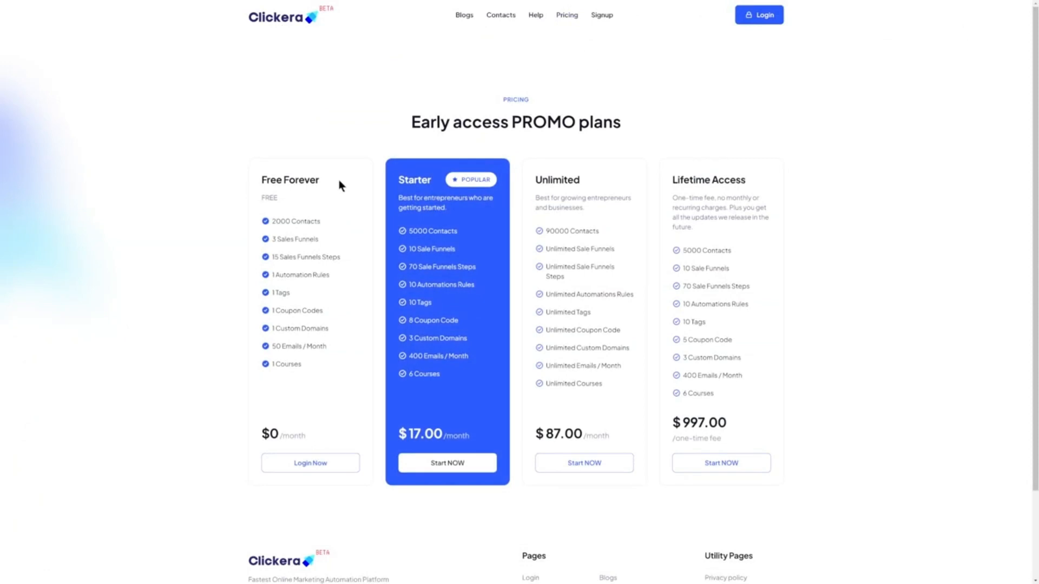
pyautogui.moveTo(338, 179); pyautogui.dragTo(251, 180)
pyautogui.click(252, 180)
pyautogui.moveTo(327, 221); pyautogui.dragTo(286, 222)
pyautogui.click(315, 230)
pyautogui.moveTo(580, 181); pyautogui.dragTo(544, 183)
pyautogui.click(544, 183)
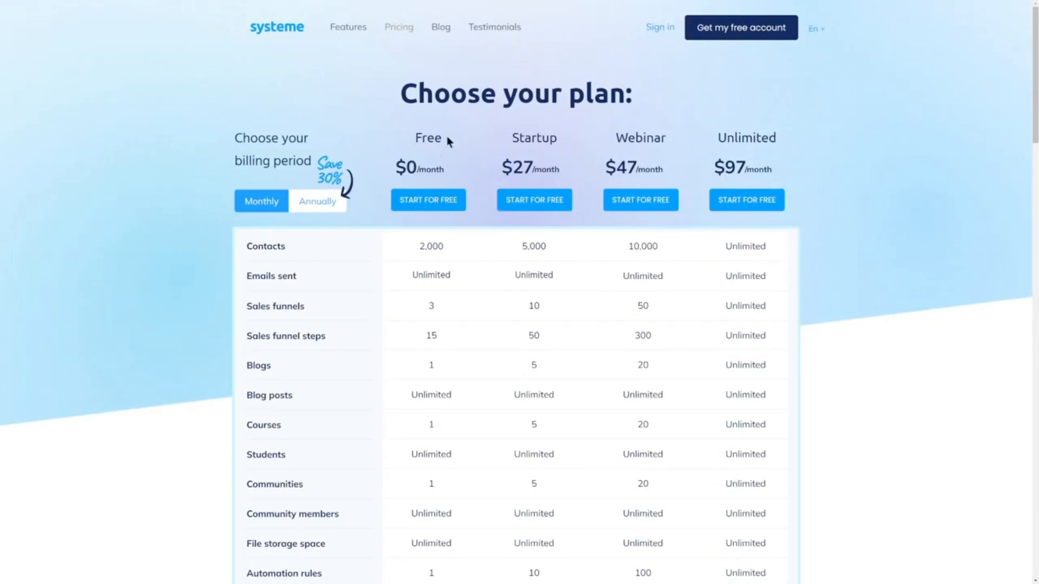
pyautogui.moveTo(446, 138); pyautogui.dragTo(413, 139)
pyautogui.moveTo(457, 393); pyautogui.dragTo(401, 376)
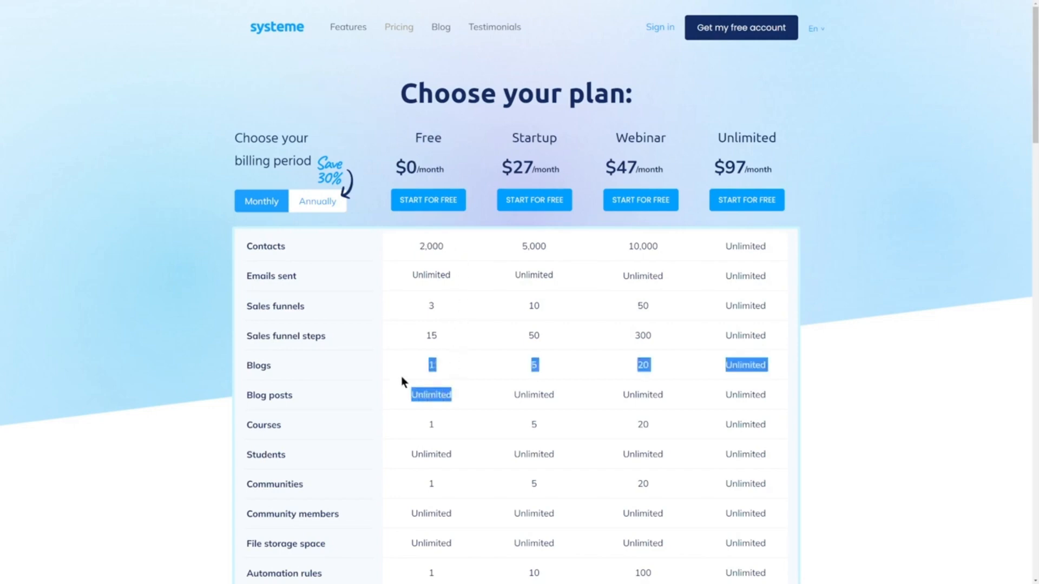
pyautogui.click(401, 376)
pyautogui.moveTo(561, 139); pyautogui.dragTo(512, 139)
pyautogui.click(512, 139)
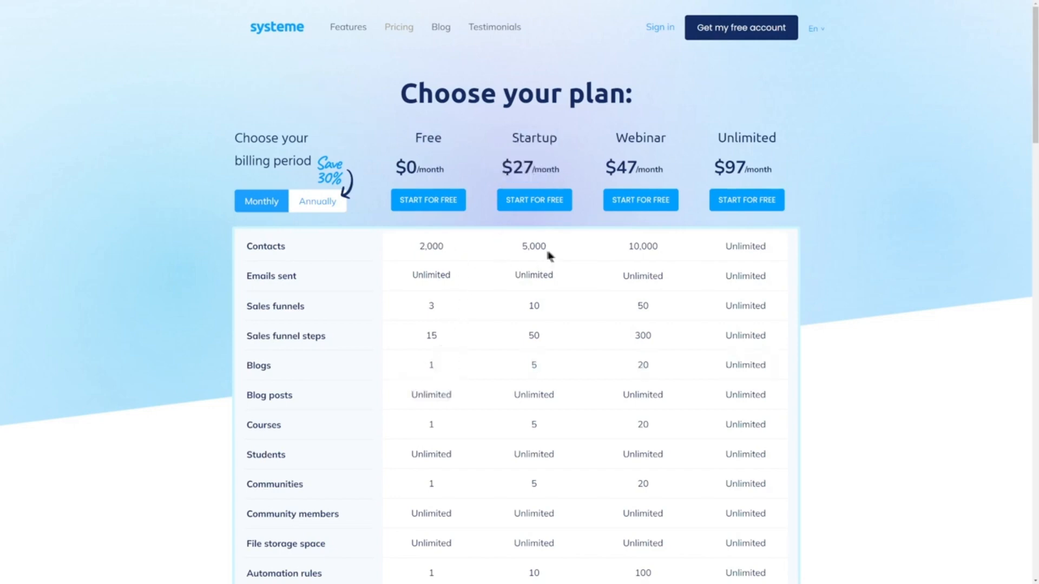
pyautogui.click(531, 246)
pyautogui.moveTo(564, 274); pyautogui.dragTo(528, 276)
pyautogui.scroll(-4, 527, 277)
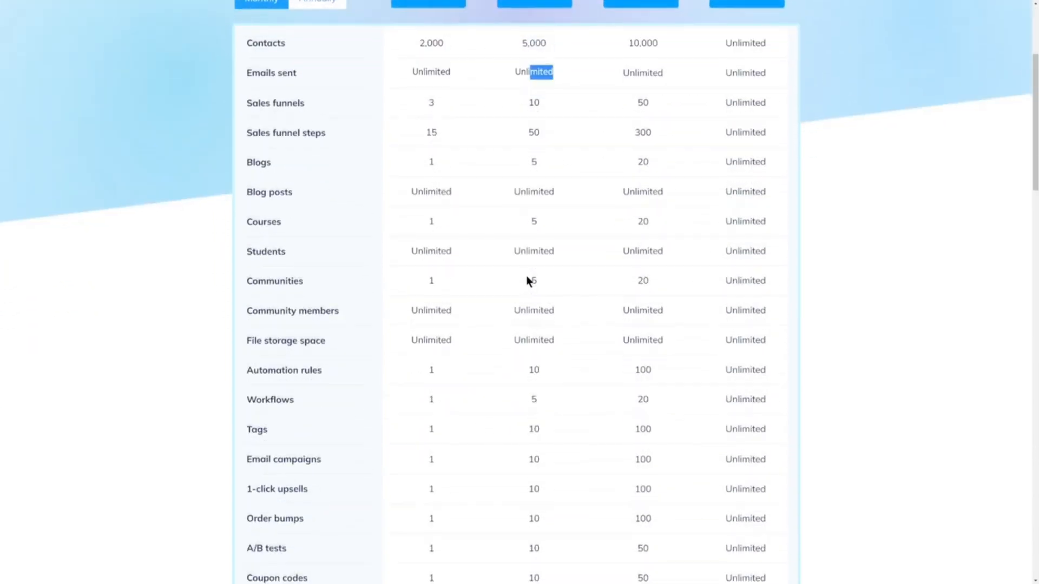
pyautogui.scroll(-7, 527, 279)
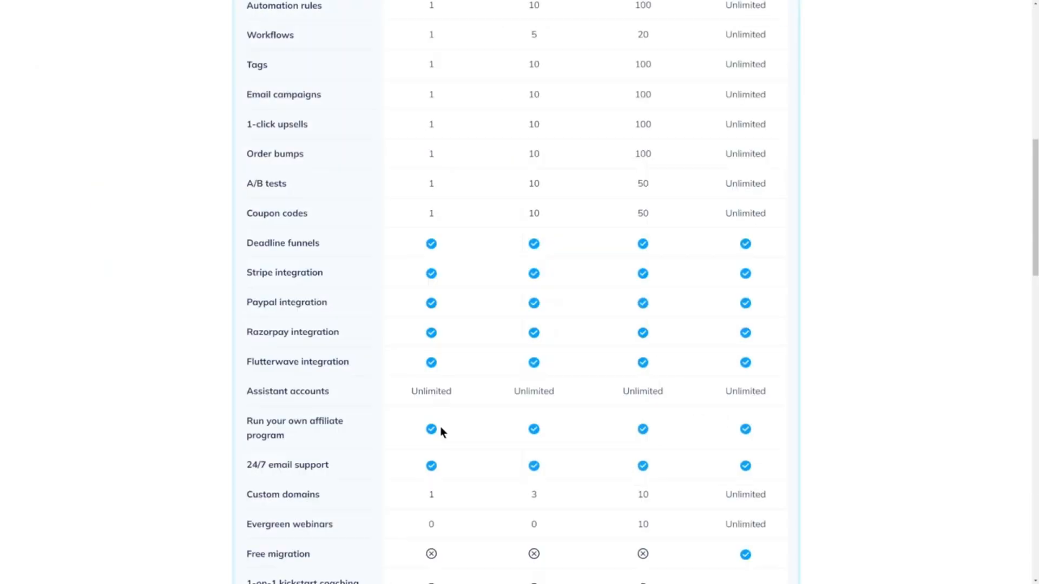
pyautogui.scroll(10, 465, 329)
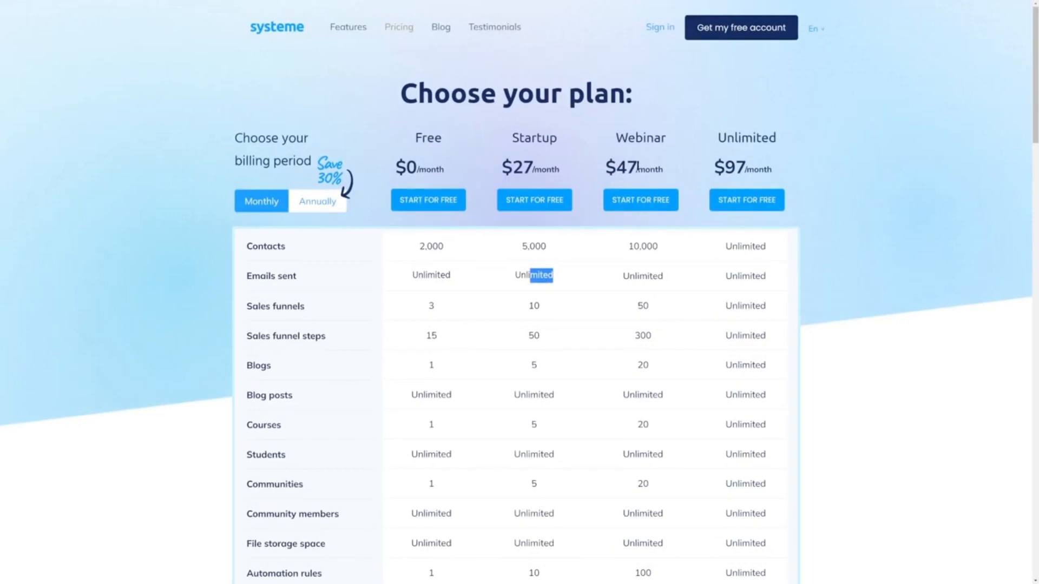
pyautogui.moveTo(718, 138); pyautogui.dragTo(819, 144)
pyautogui.moveTo(714, 165); pyautogui.dragTo(779, 174)
pyautogui.click(779, 173)
pyautogui.scroll(-8, 737, 309)
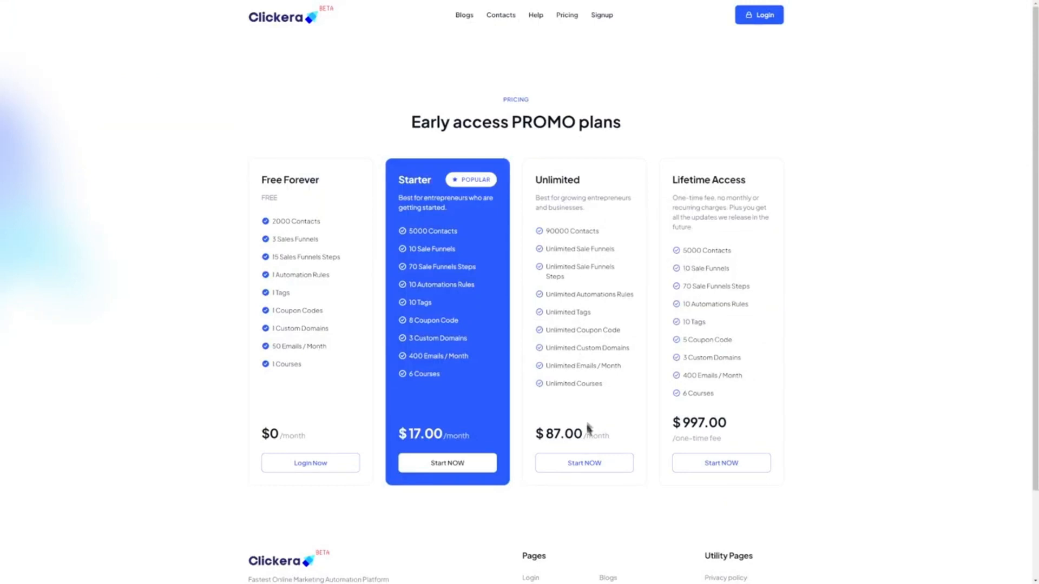
pyautogui.moveTo(587, 431); pyautogui.dragTo(546, 431)
pyautogui.click(548, 430)
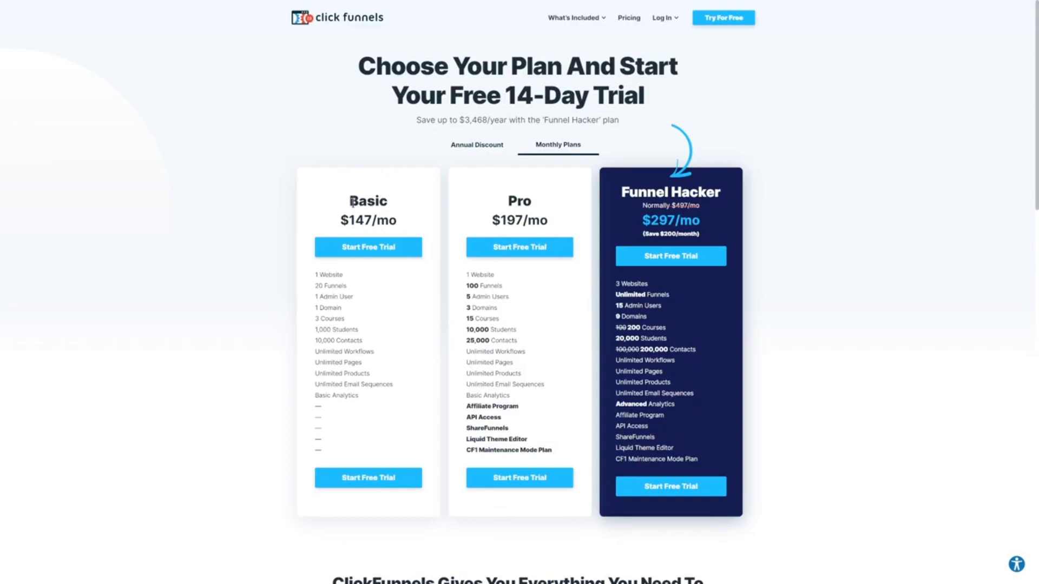
pyautogui.moveTo(352, 202); pyautogui.dragTo(399, 202)
pyautogui.moveTo(340, 220)
pyautogui.mouseDown()
pyautogui.moveTo(399, 219)
pyautogui.moveTo(356, 222)
pyautogui.mouseUp()
pyautogui.click(400, 219)
pyautogui.click(356, 222)
pyautogui.moveTo(641, 219); pyautogui.dragTo(703, 221)
pyautogui.click(702, 221)
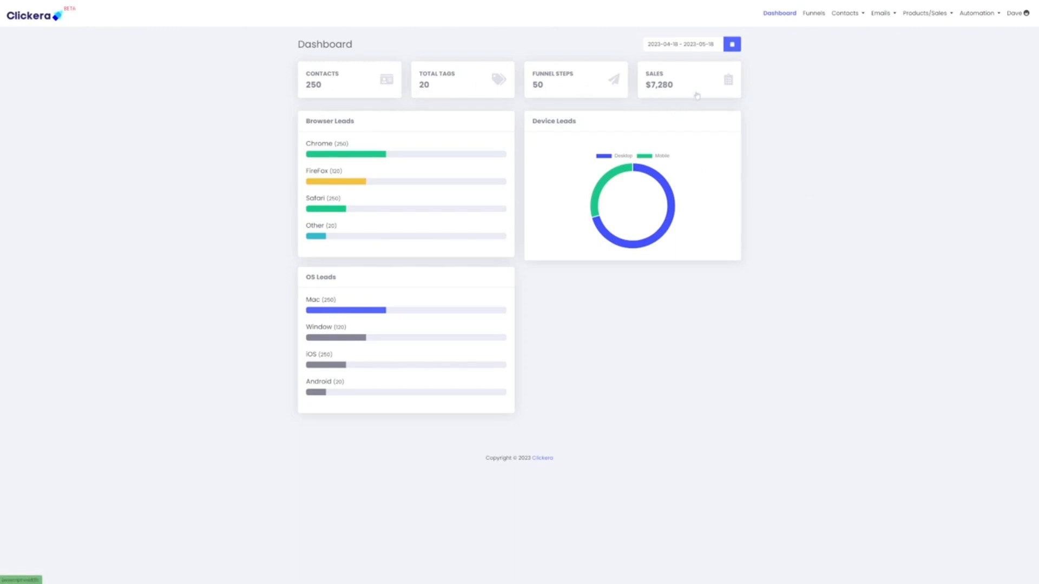
# Browse the Contacts, Emails, Products/Sales, Automation and account menus, then return to the Funnels list.
pyautogui.click(813, 13)
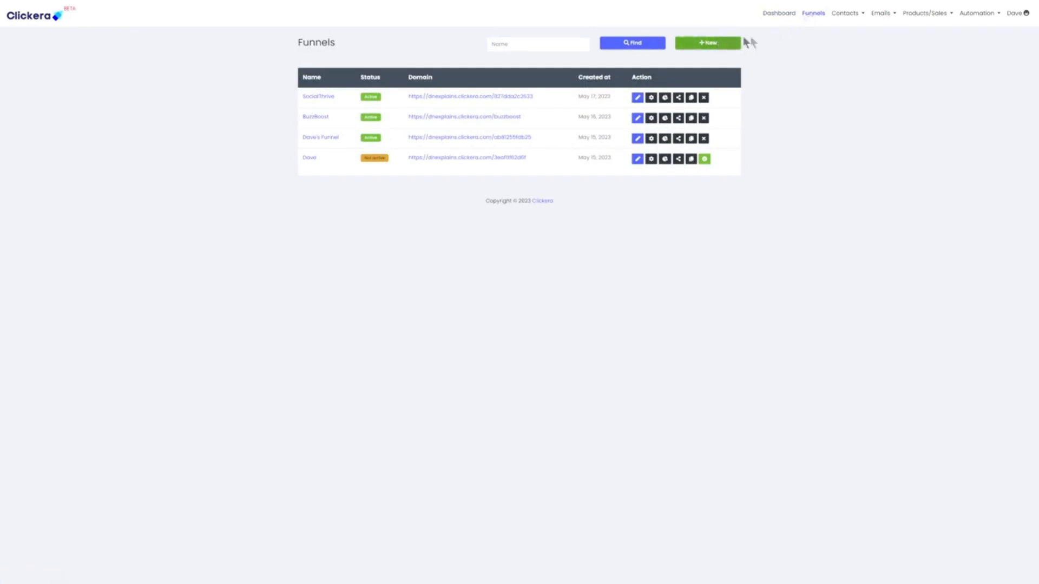
pyautogui.click(847, 15)
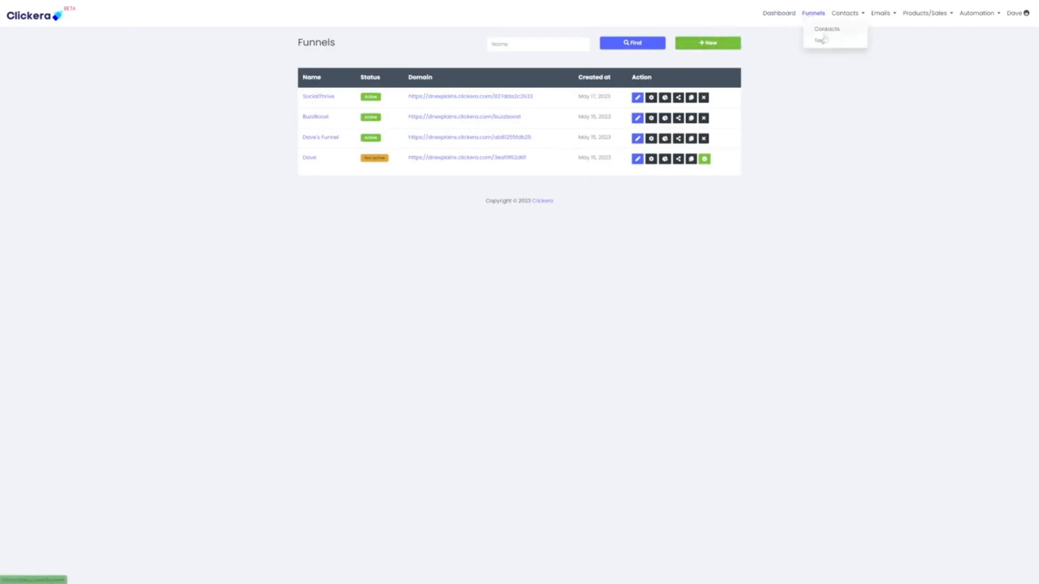
pyautogui.click(893, 16)
pyautogui.click(934, 23)
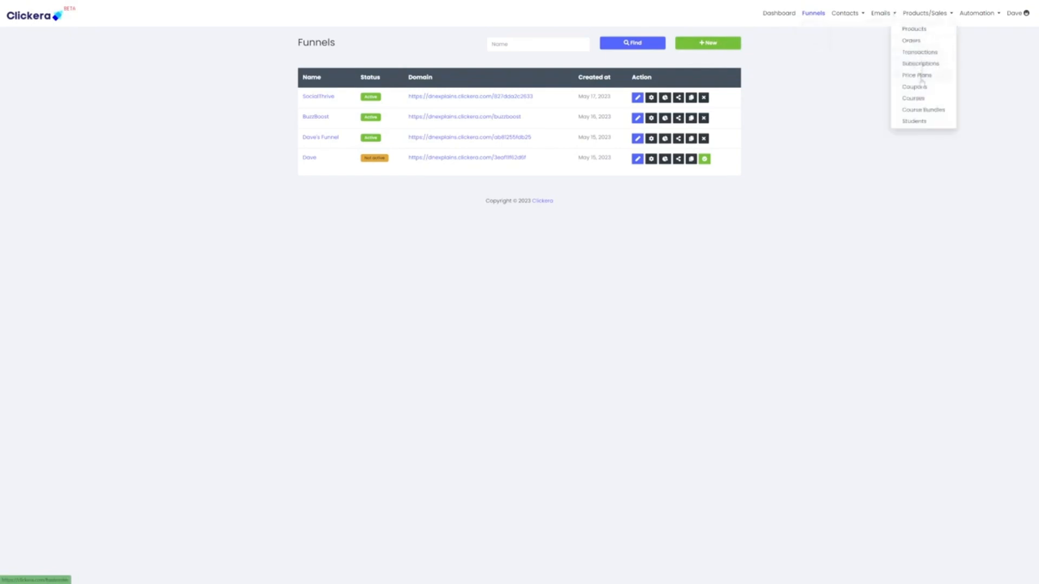
pyautogui.click(979, 21)
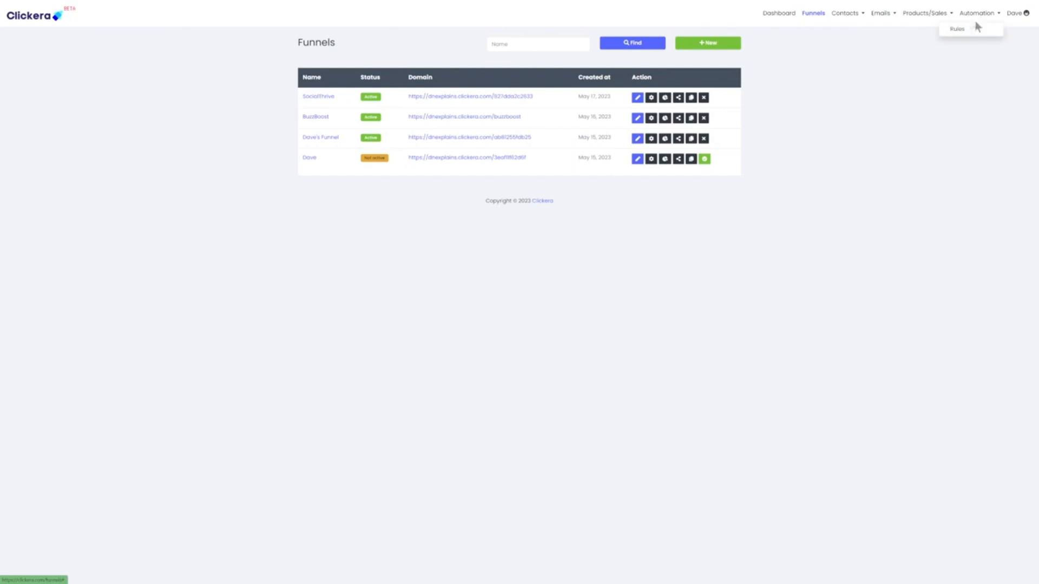
pyautogui.click(1015, 14)
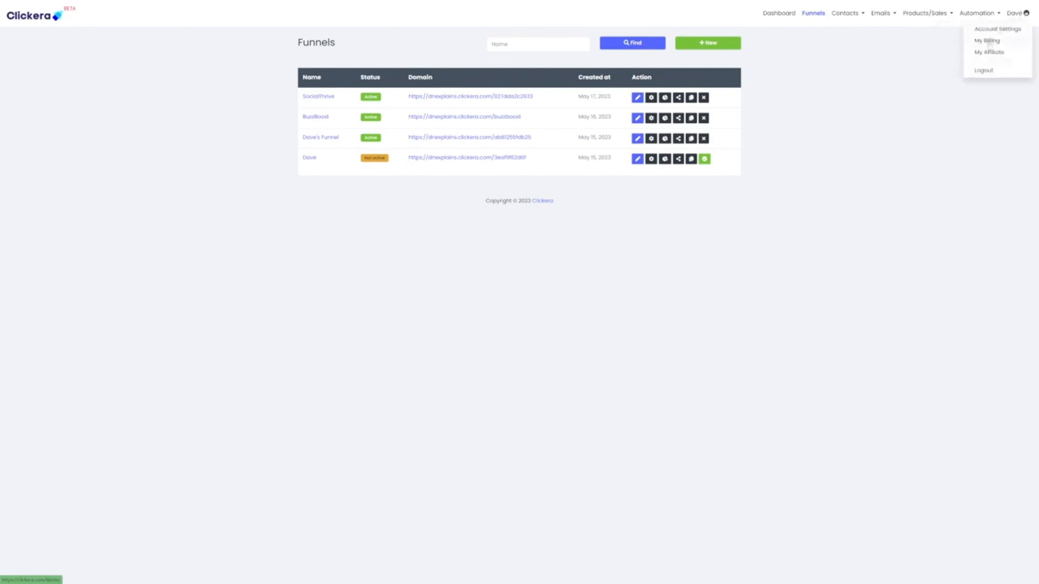
pyautogui.click(904, 74)
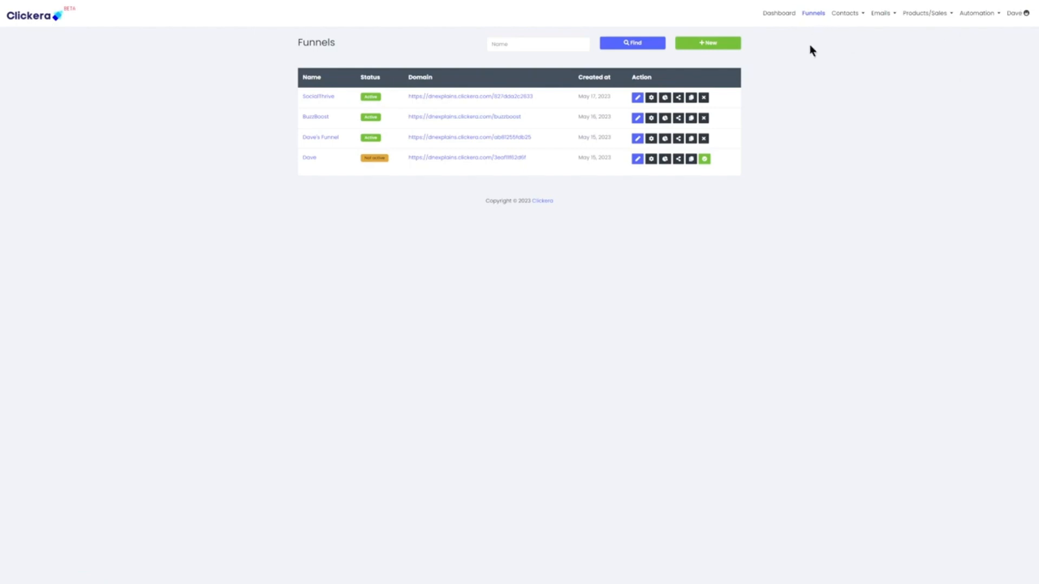
pyautogui.click(780, 13)
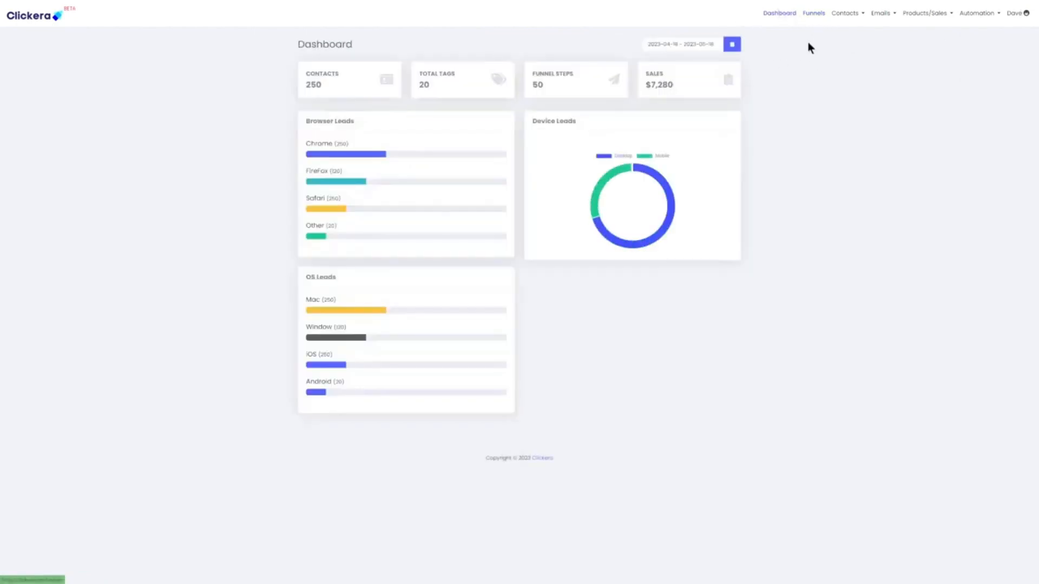
pyautogui.click(817, 16)
# Create a new funnel named 'Test' in United States dollars.
pyautogui.click(715, 46)
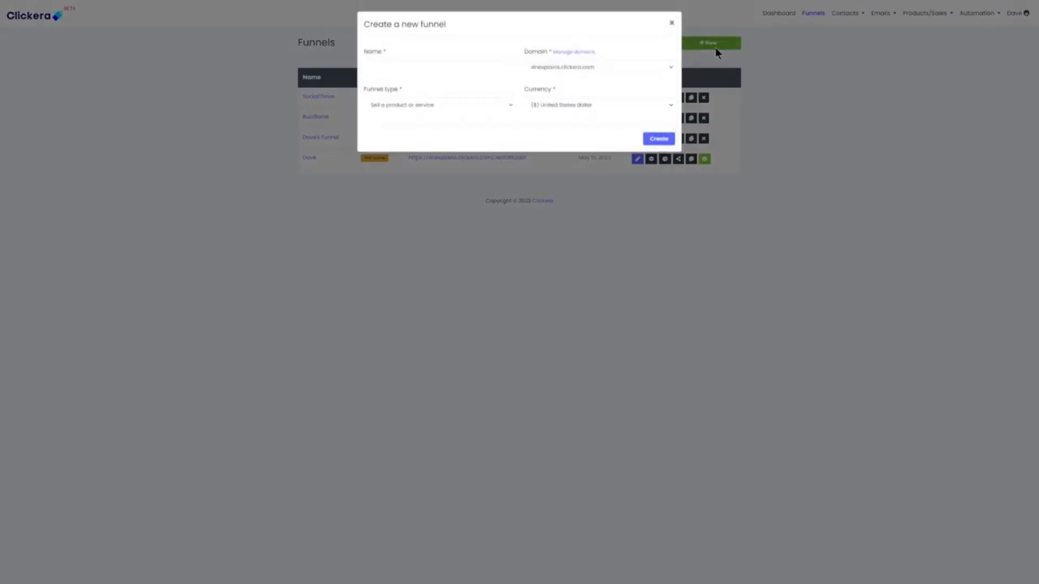
pyautogui.click(403, 63)
pyautogui.write('T')
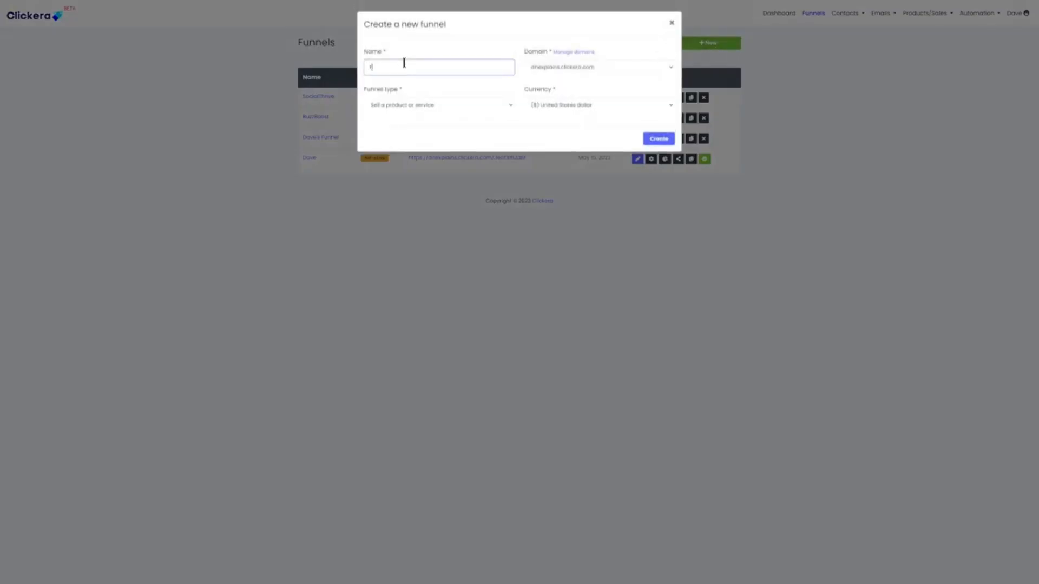
pyautogui.write('est')
pyautogui.click(419, 111)
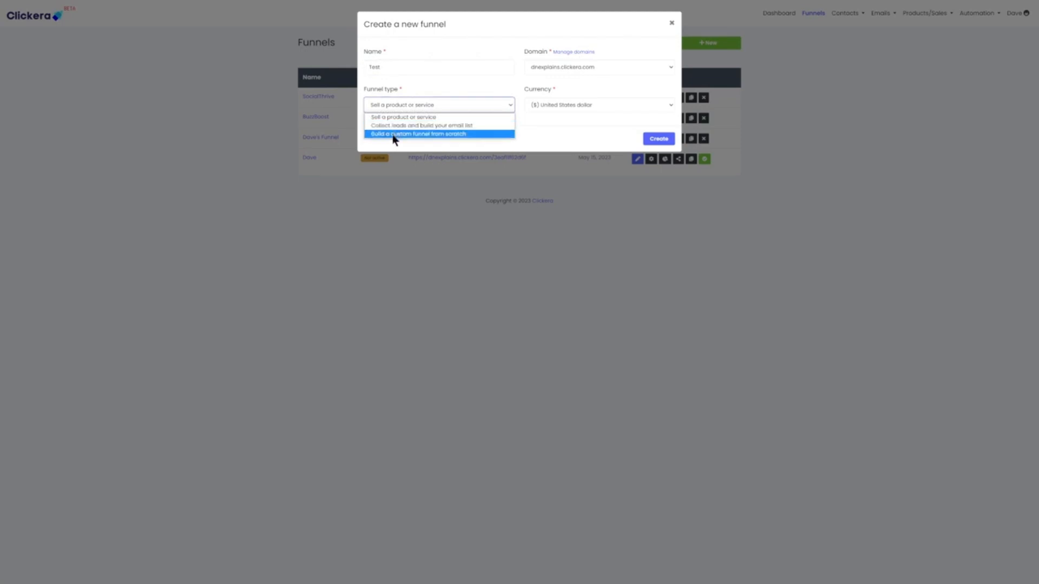
pyautogui.click(420, 98)
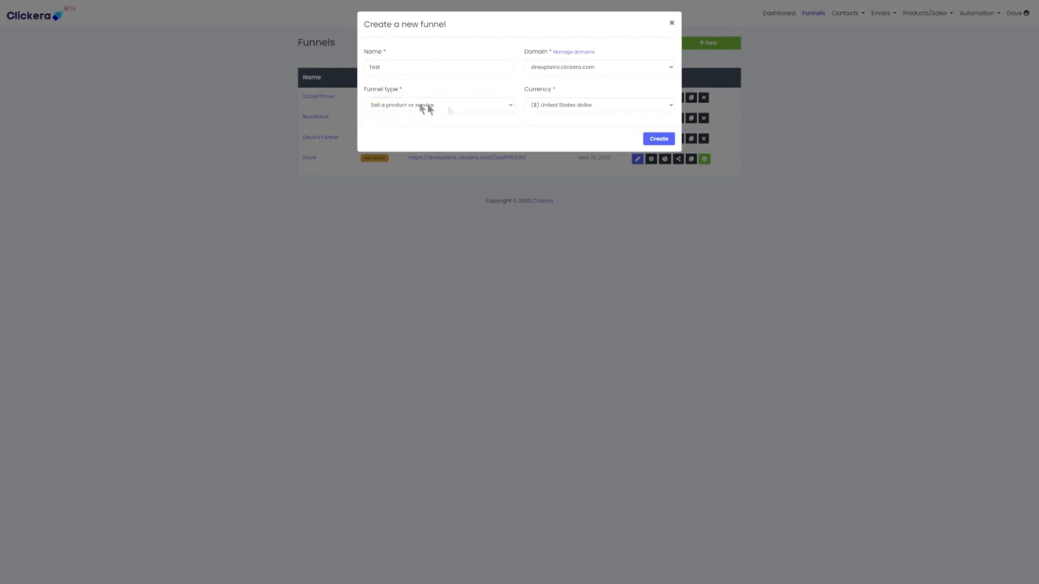
pyautogui.click(556, 110)
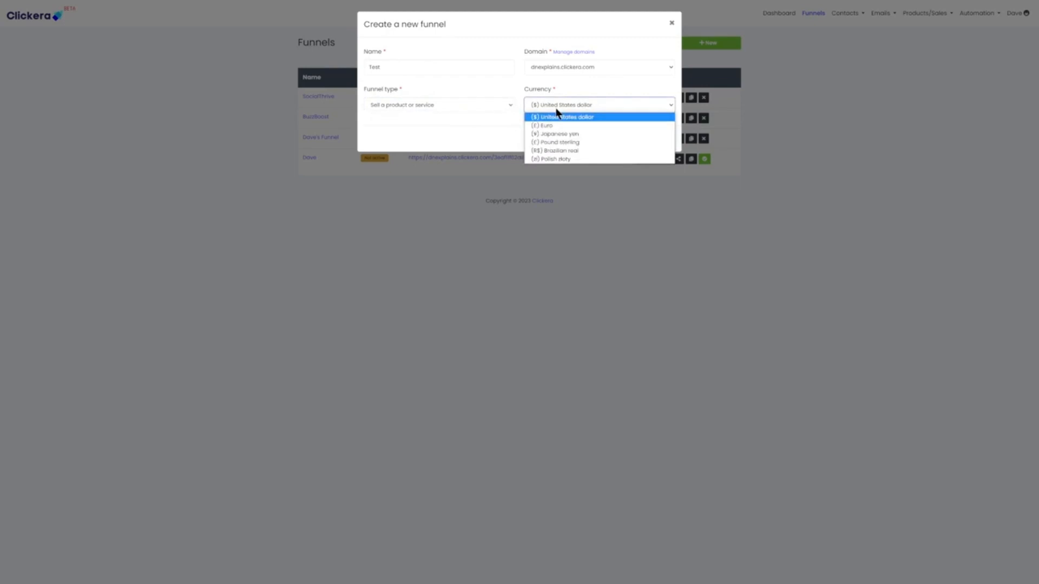
pyautogui.click(556, 111)
pyautogui.click(656, 140)
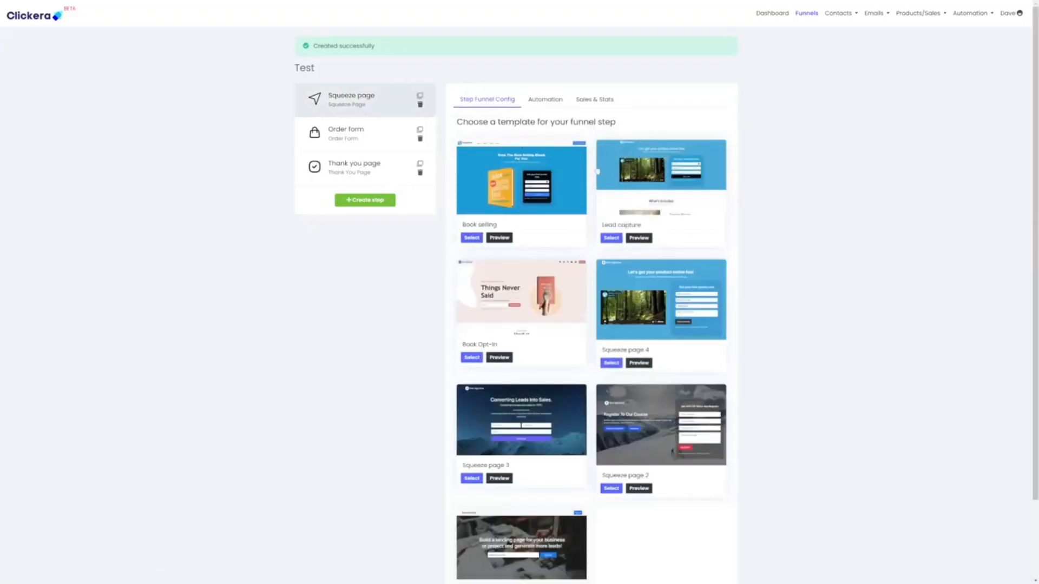
# Choose the Book selling template for the squeeze page.
pyautogui.scroll(-2, 754, 241)
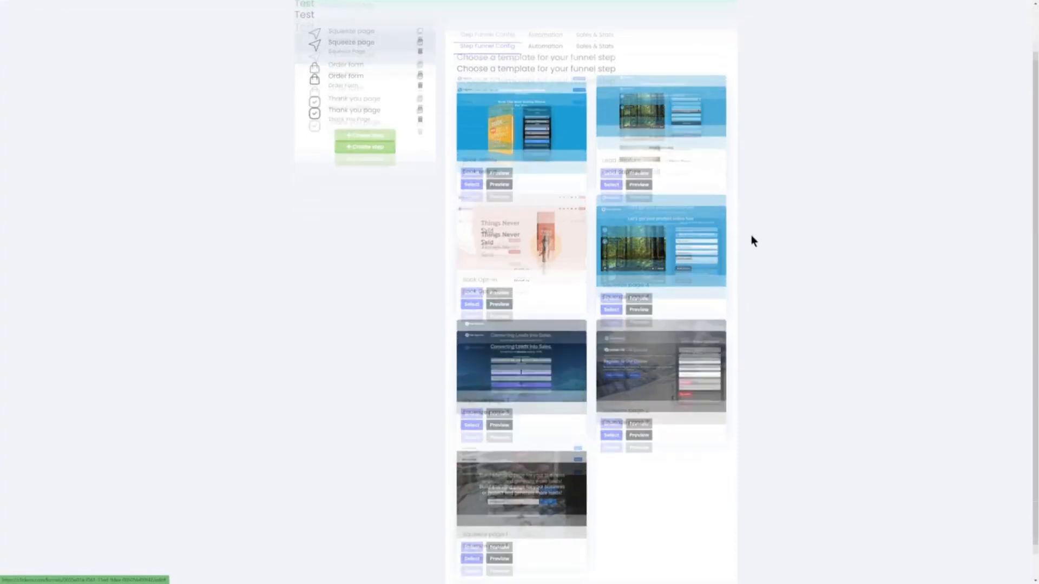
pyautogui.scroll(-1, 753, 240)
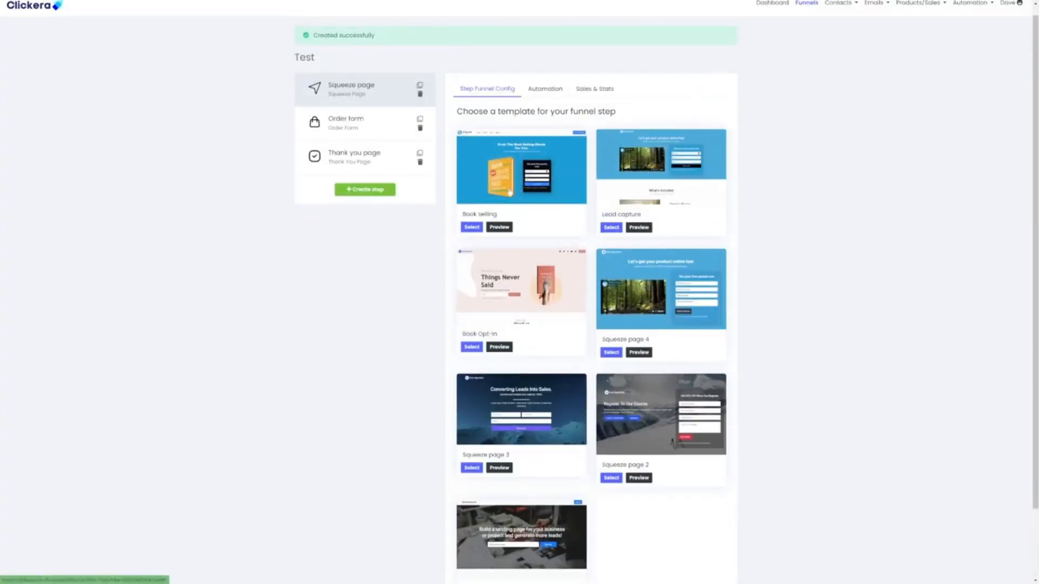
pyautogui.click(471, 227)
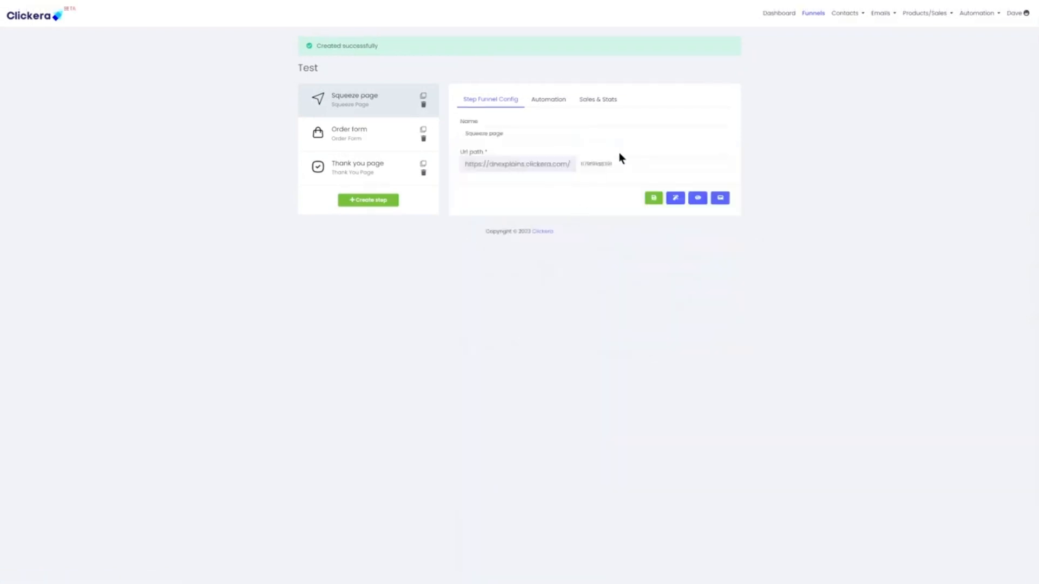
# Set the squeeze page URL path to 'test', save the config, and edit its content.
pyautogui.doubleClick(590, 164)
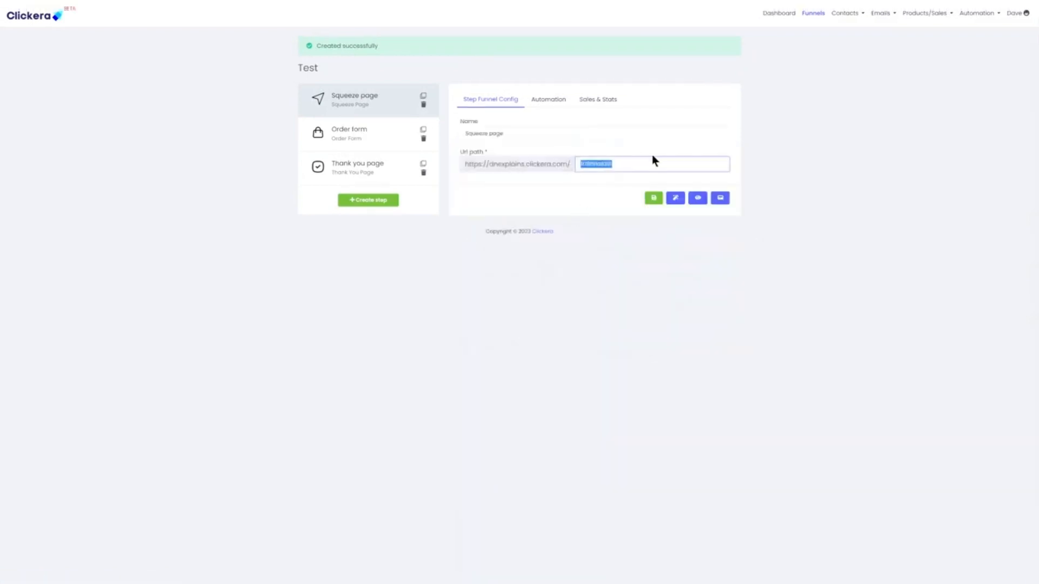
pyautogui.write('test')
pyautogui.click(655, 200)
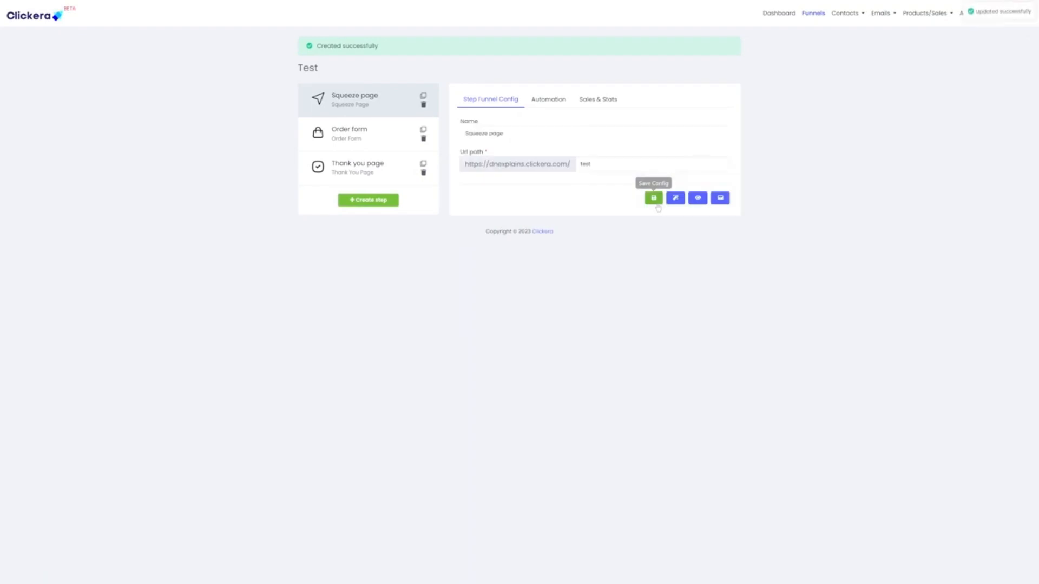
pyautogui.click(674, 199)
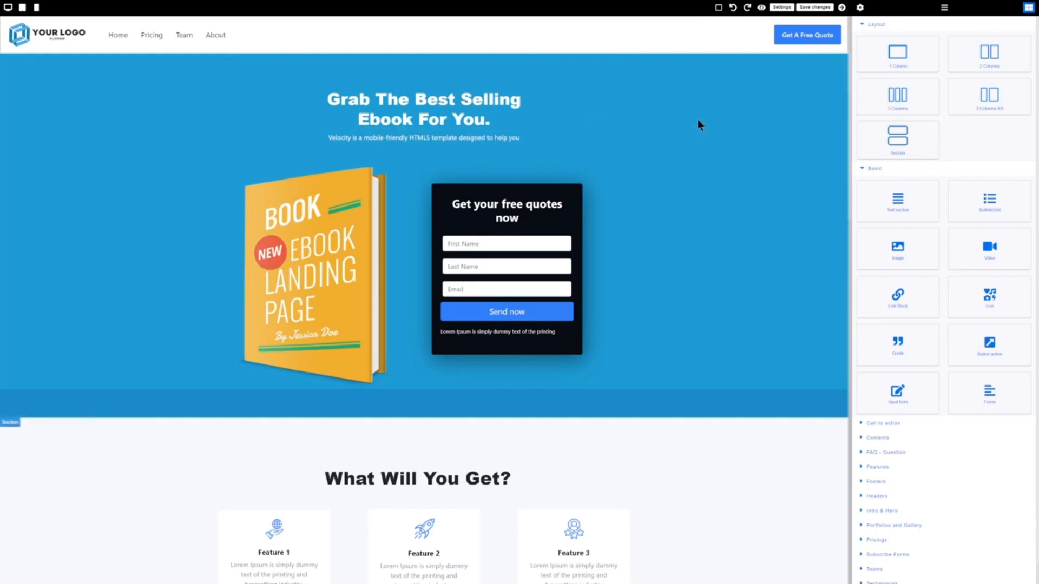
# Review the squeeze page sections down to the FAQ and back, then select the header logo.
pyautogui.scroll(-9, 698, 123)
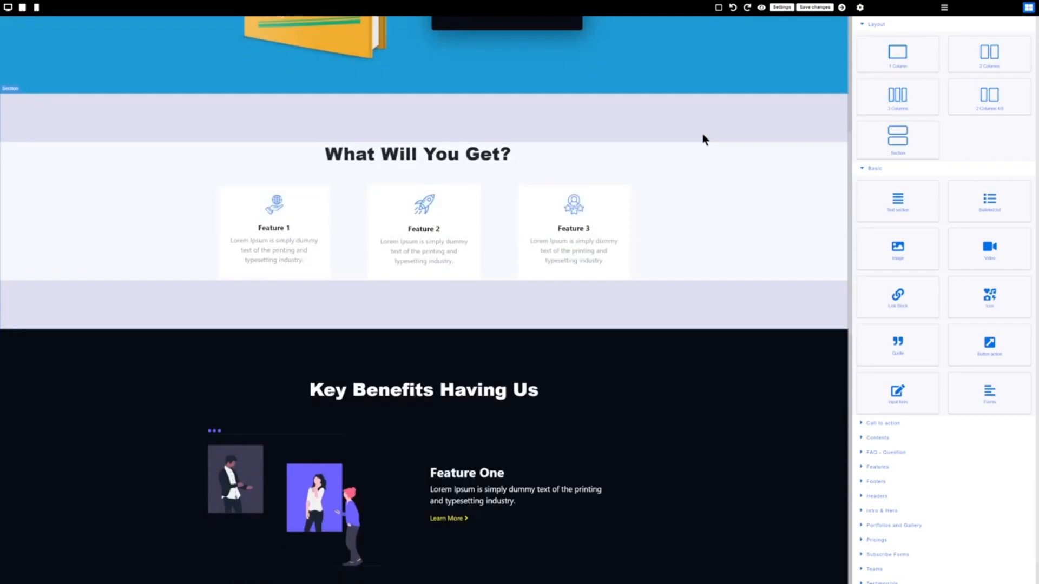
pyautogui.scroll(-10, 702, 139)
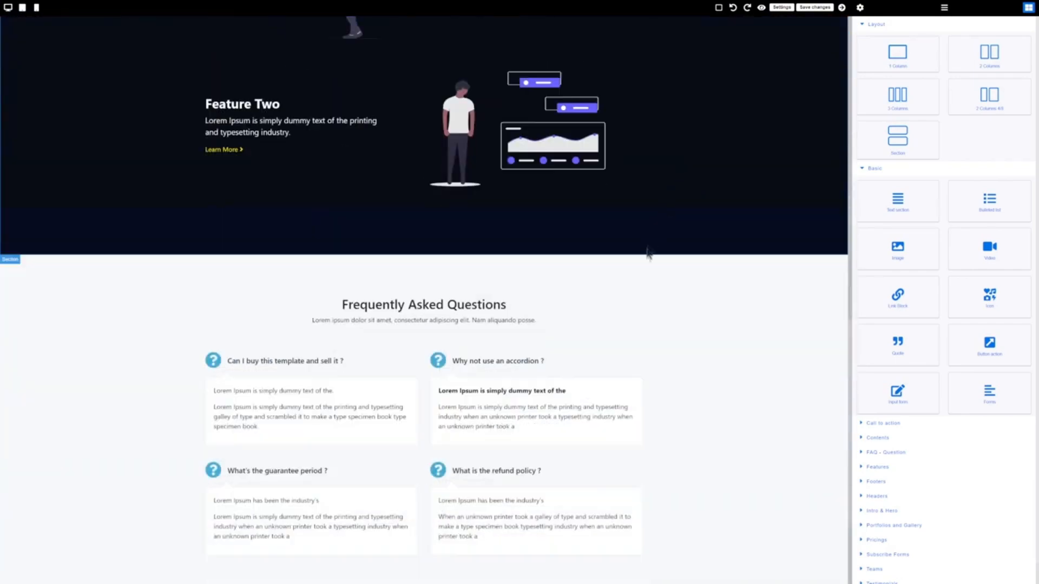
pyautogui.scroll(6, 685, 303)
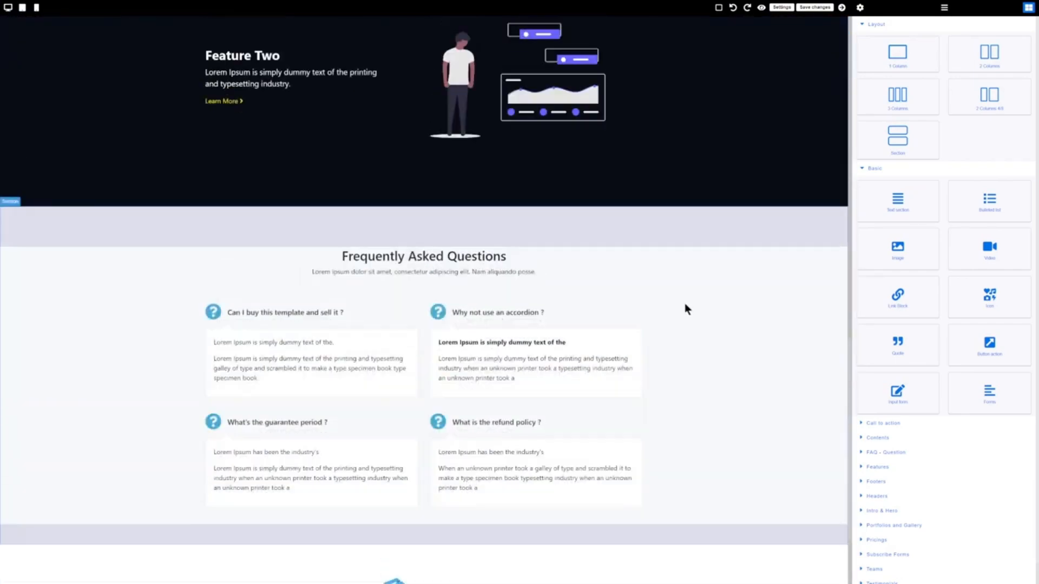
pyautogui.scroll(13, 685, 309)
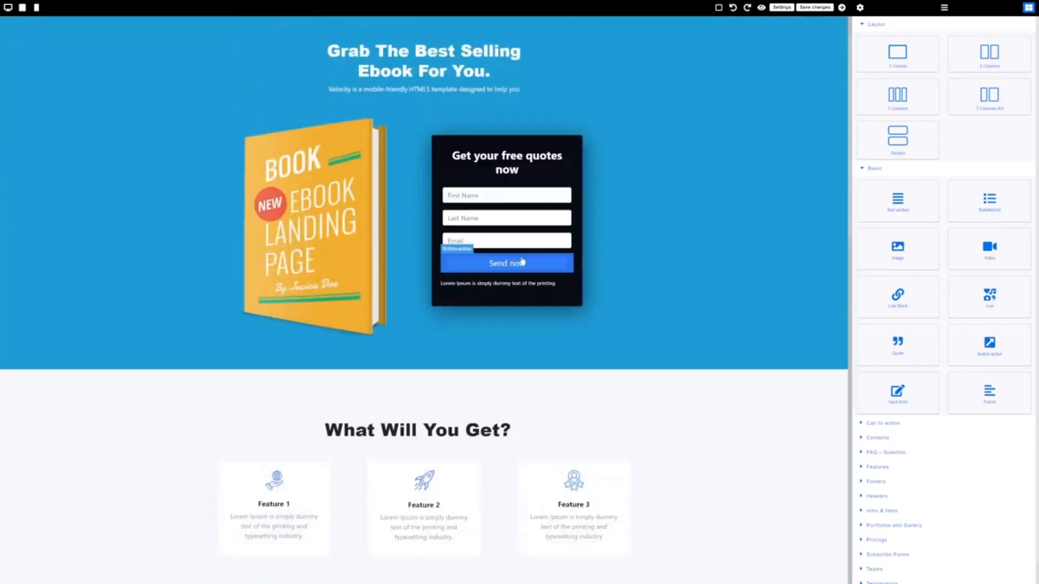
pyautogui.scroll(1, 492, 157)
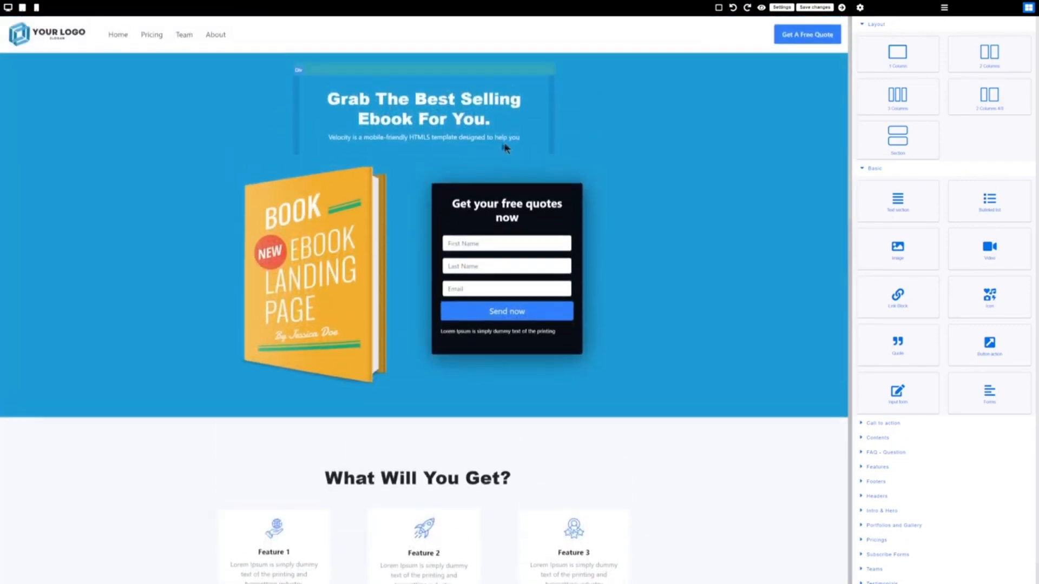
pyautogui.click(57, 42)
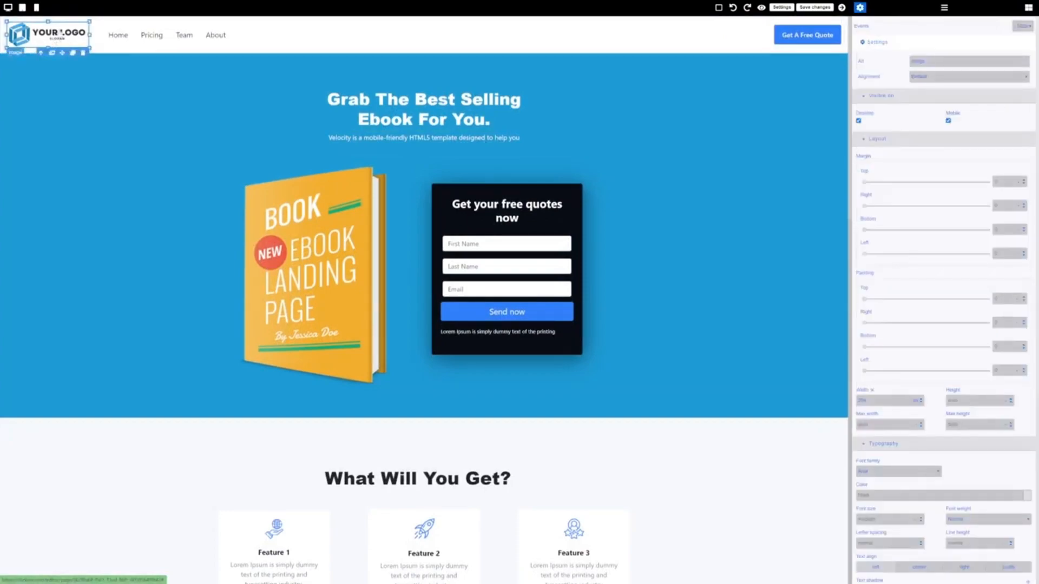
pyautogui.doubleClick(59, 39)
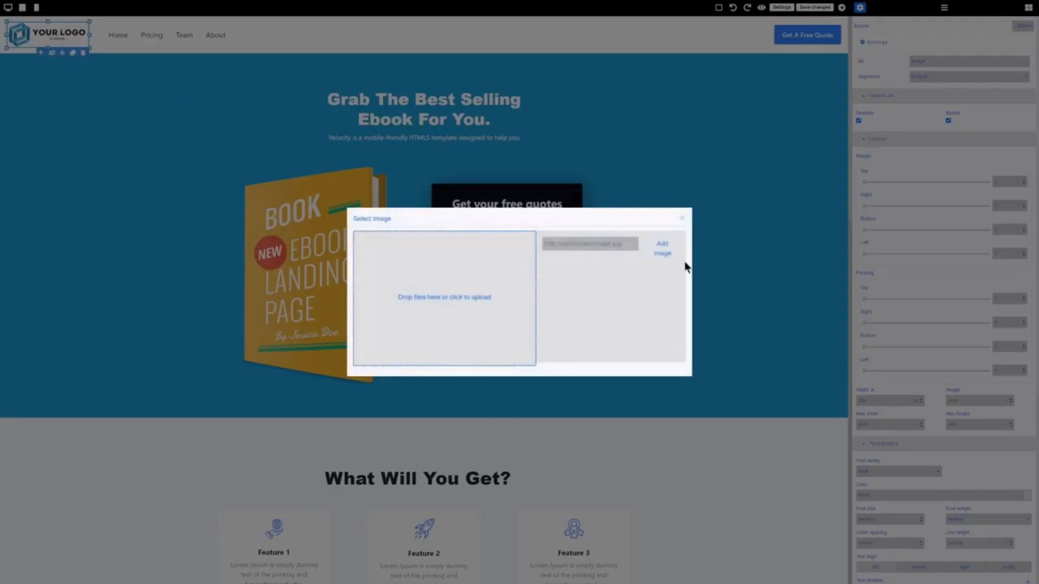
pyautogui.click(681, 219)
pyautogui.click(441, 120)
pyautogui.doubleClick(441, 120)
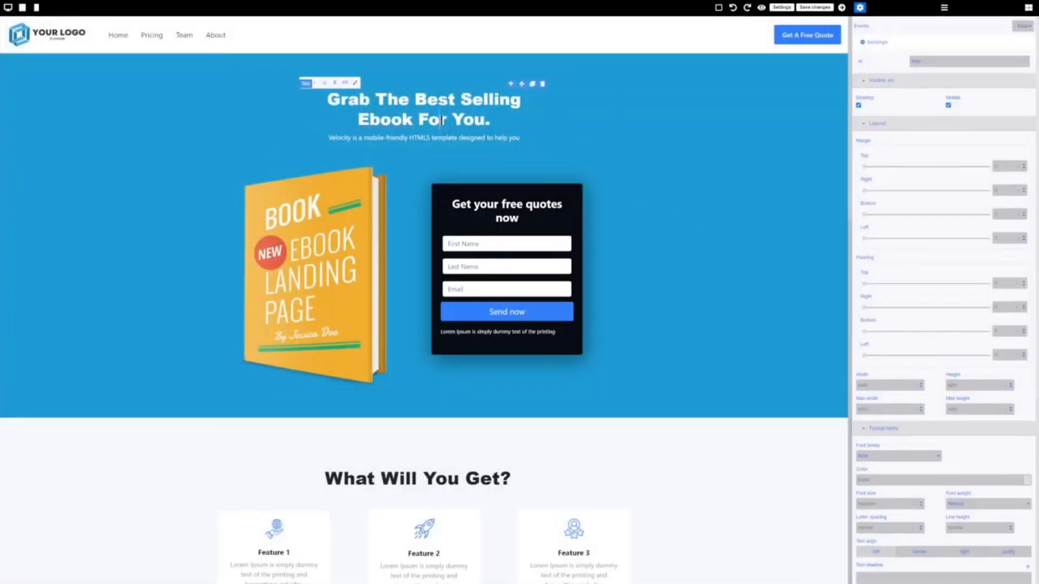
pyautogui.moveTo(505, 112); pyautogui.dragTo(325, 98)
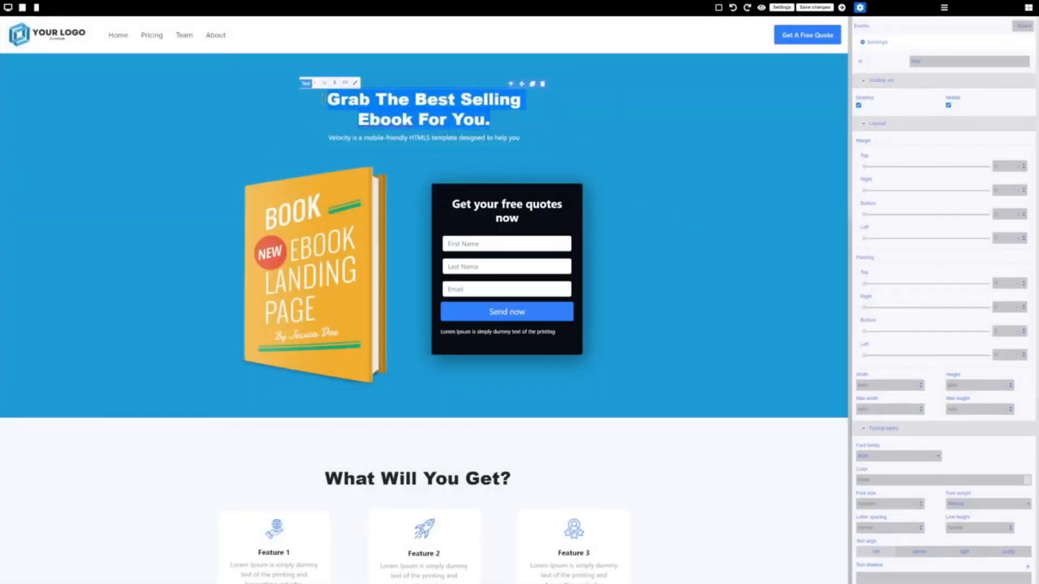
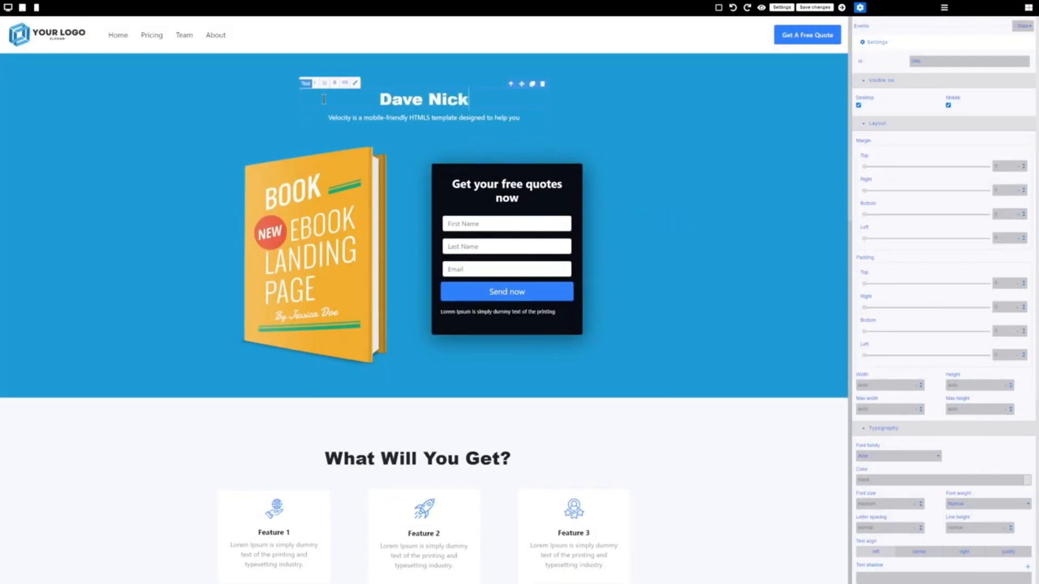
pyautogui.moveTo(469, 100); pyautogui.dragTo(380, 101)
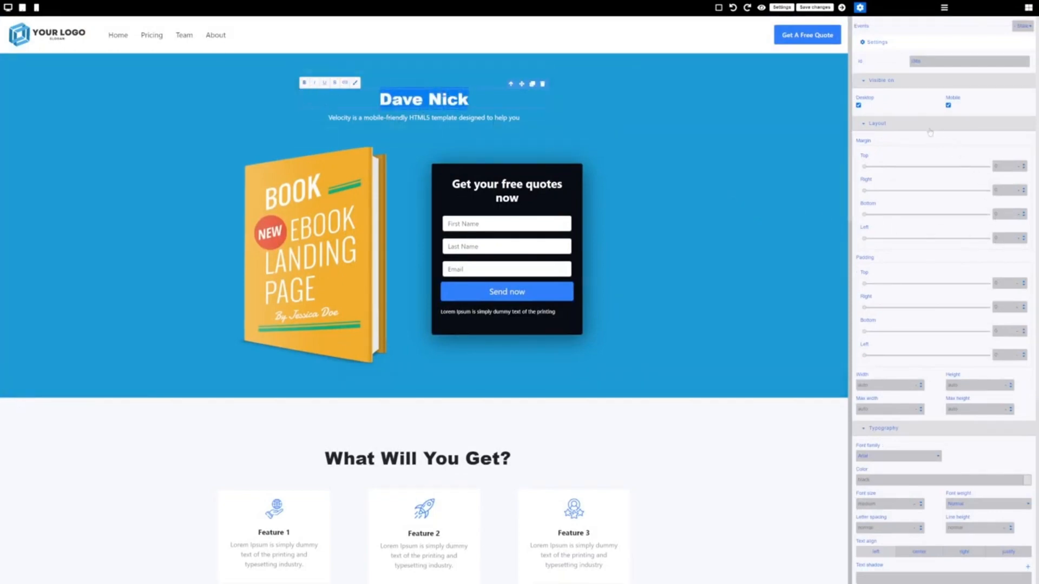
# Keep Arial as the headline font and change the headline colour to white.
pyautogui.scroll(-3, 929, 141)
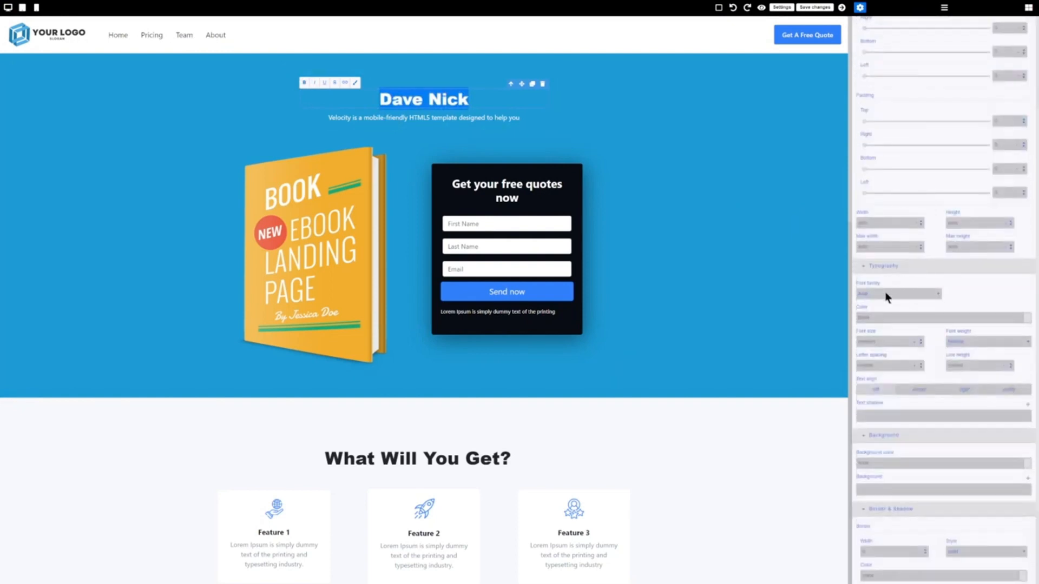
pyautogui.click(886, 295)
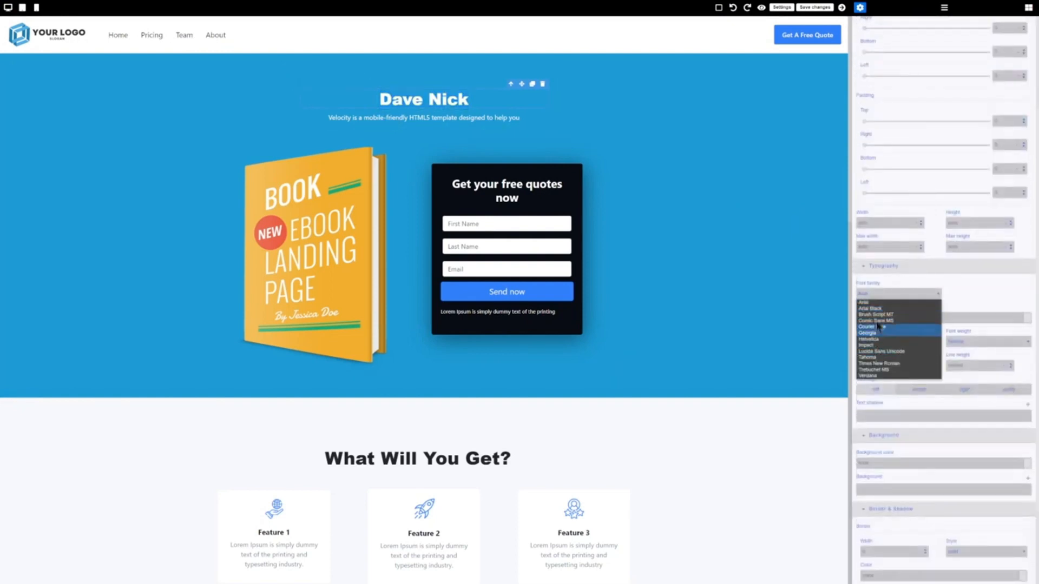
pyautogui.click(880, 298)
pyautogui.scroll(-2, 878, 297)
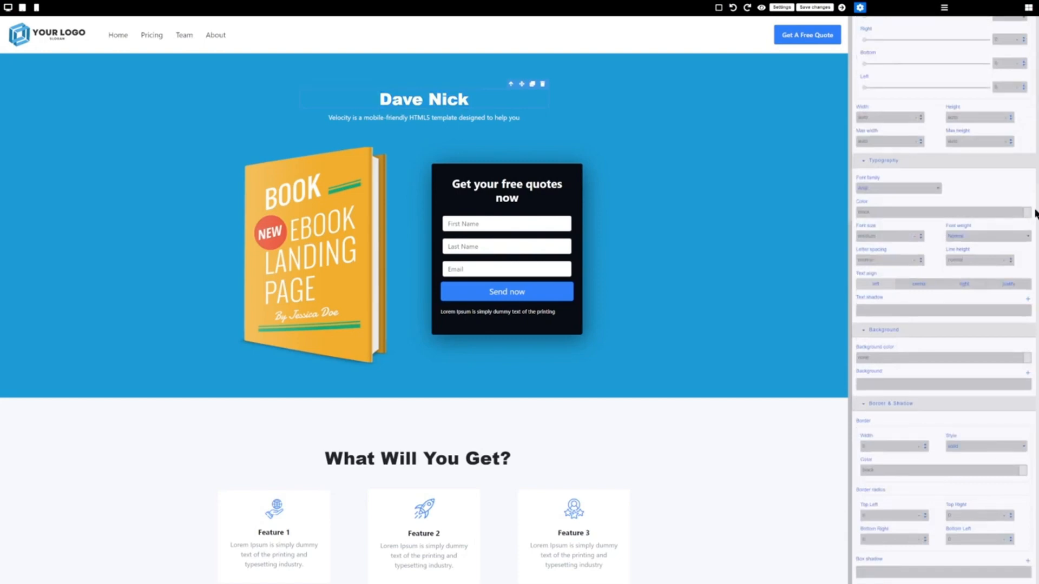
pyautogui.click(1031, 218)
pyautogui.click(1030, 230)
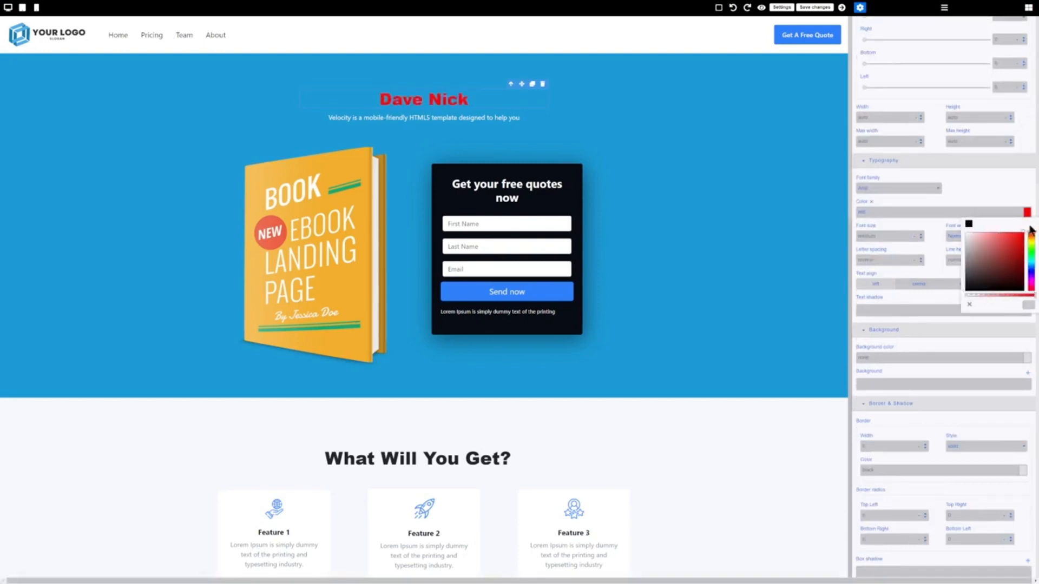
pyautogui.moveTo(1030, 226); pyautogui.dragTo(935, 225)
pyautogui.click(976, 190)
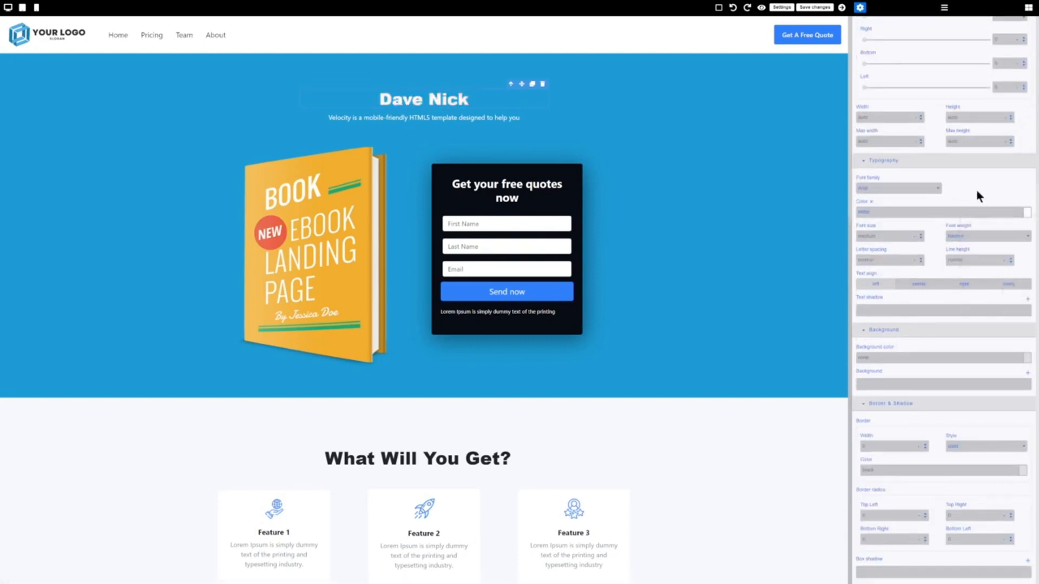
# Try #7E7171 as the headline colour, revert it to white, and select the Send now button.
pyautogui.doubleClick(880, 212)
pyautogui.write('#7E7171')
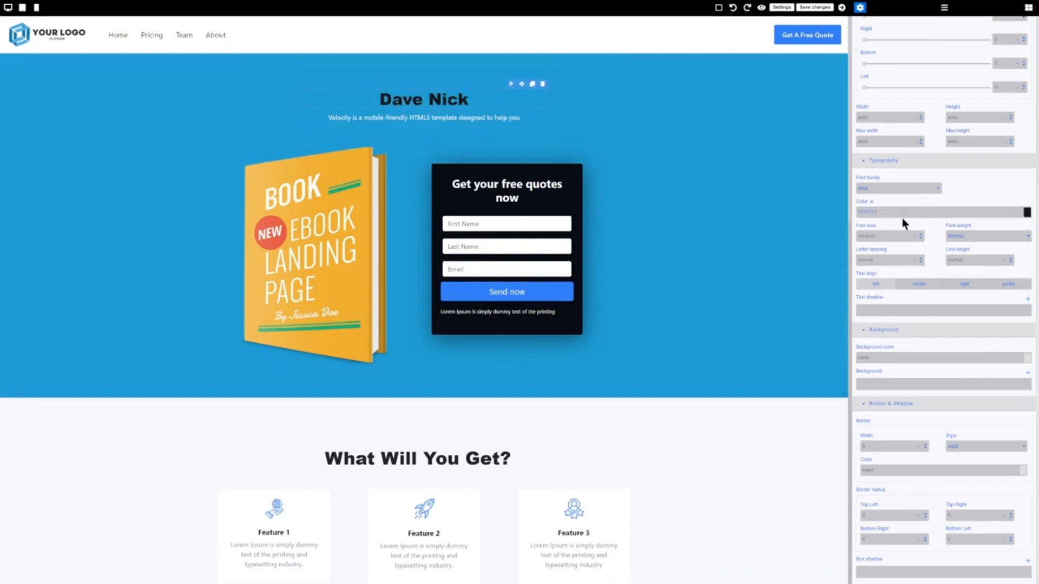
pyautogui.click(1027, 213)
pyautogui.click(973, 237)
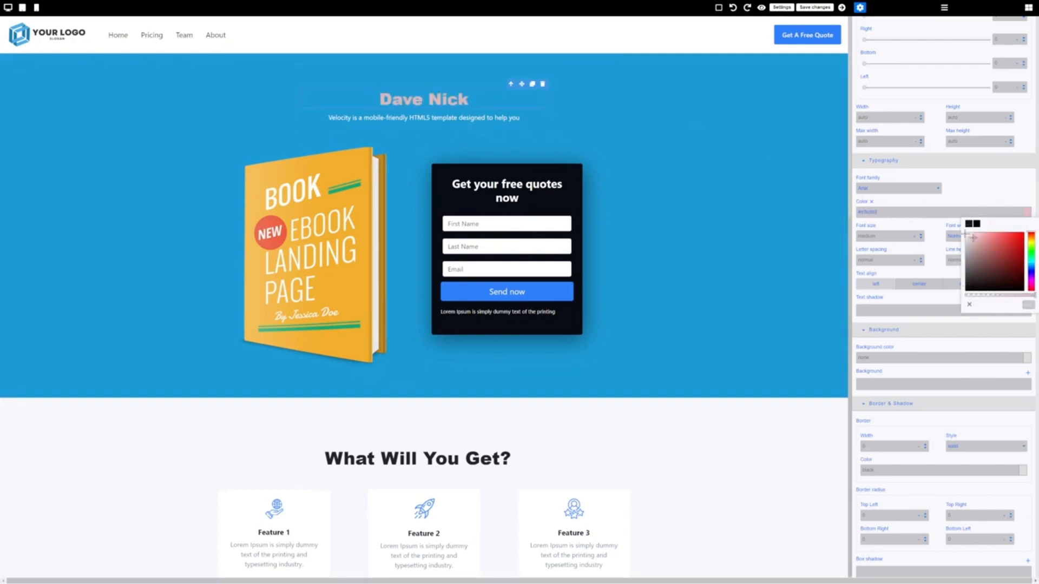
pyautogui.moveTo(965, 233); pyautogui.dragTo(948, 223)
pyautogui.click(973, 174)
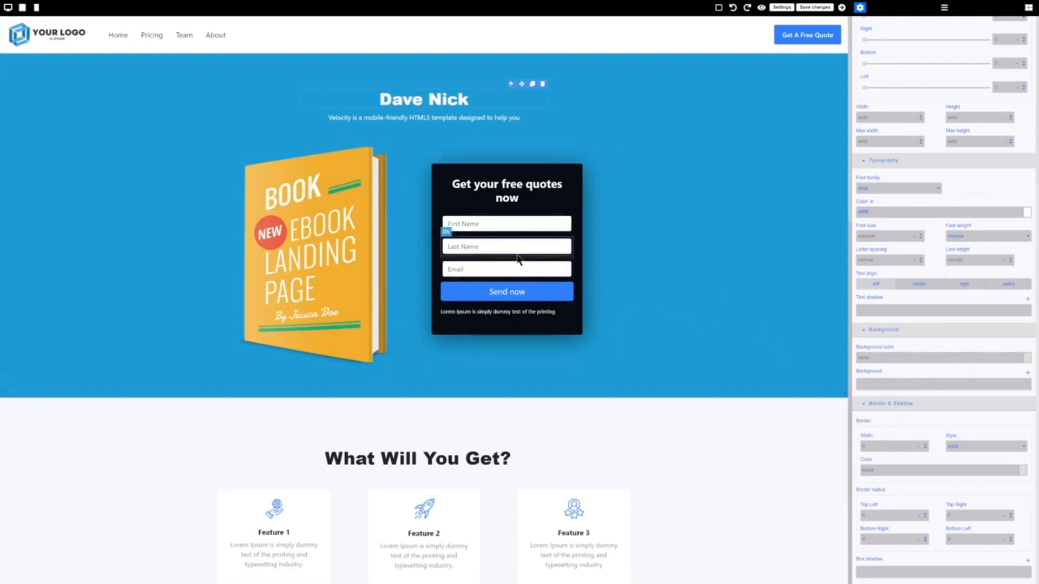
pyautogui.click(547, 292)
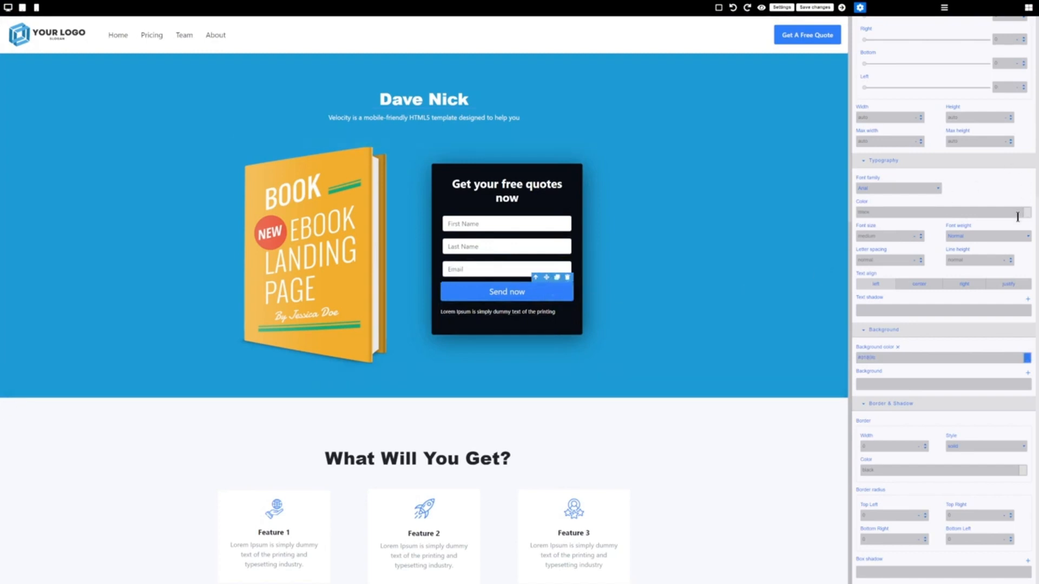
# Set the form's After send option to 'To a custom URL' and save the page.
pyautogui.scroll(5, 965, 335)
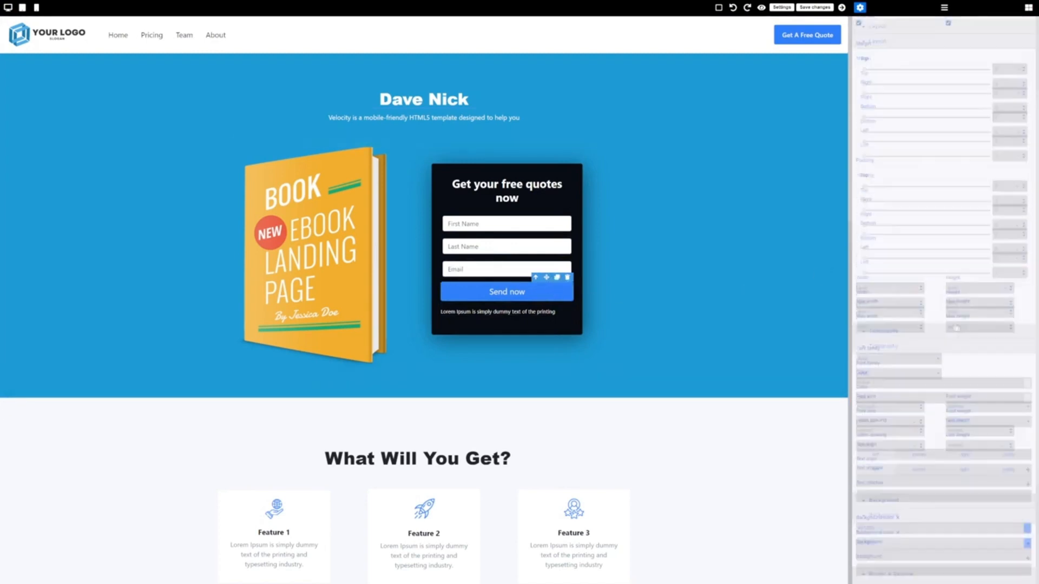
pyautogui.scroll(3, 954, 328)
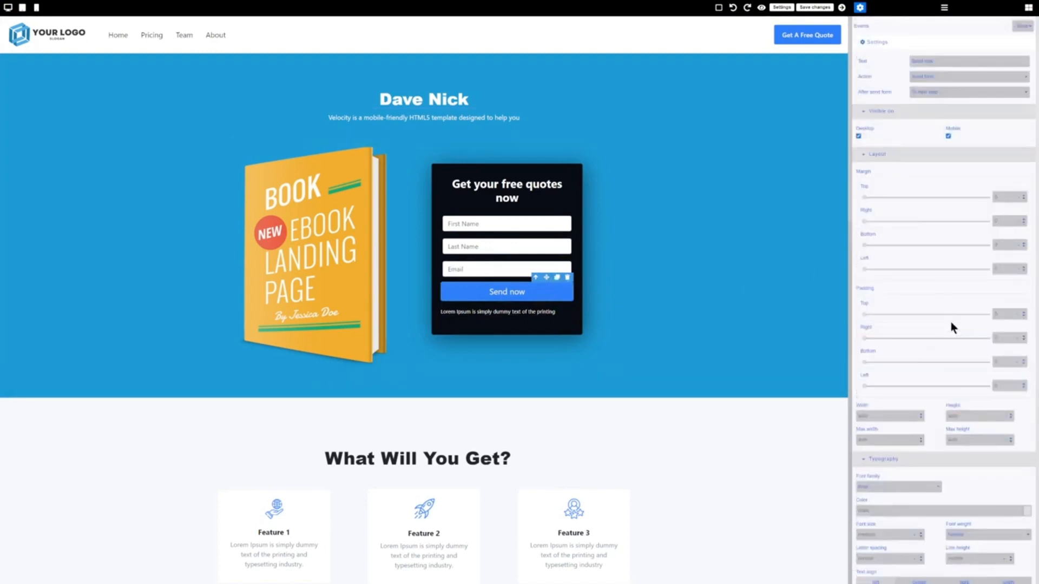
pyautogui.click(937, 92)
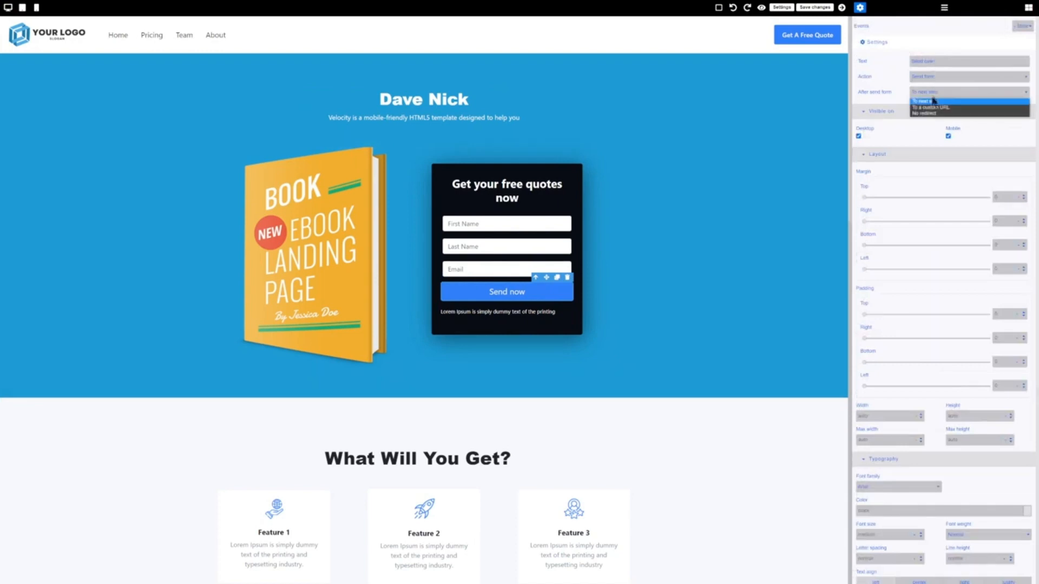
pyautogui.click(936, 107)
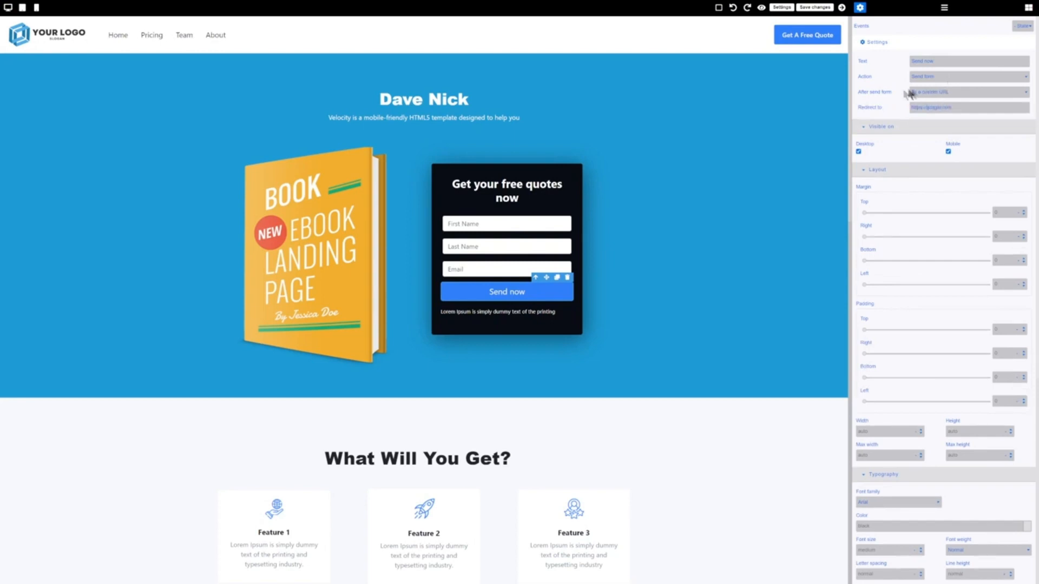
pyautogui.click(821, 100)
pyautogui.click(814, 7)
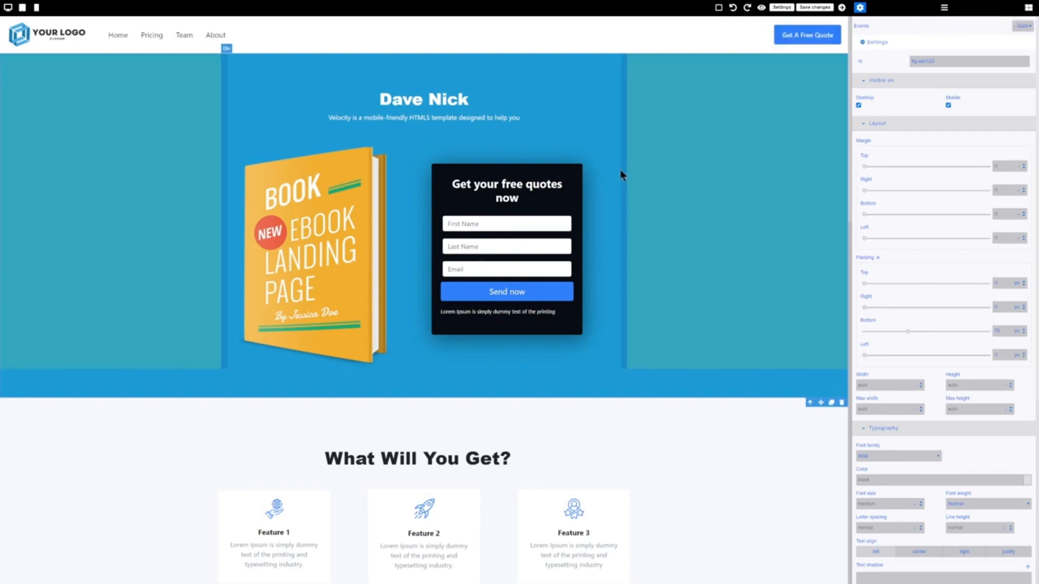
# Delete the book image from the hero section.
pyautogui.scroll(-2, 612, 276)
pyautogui.scroll(2, 612, 277)
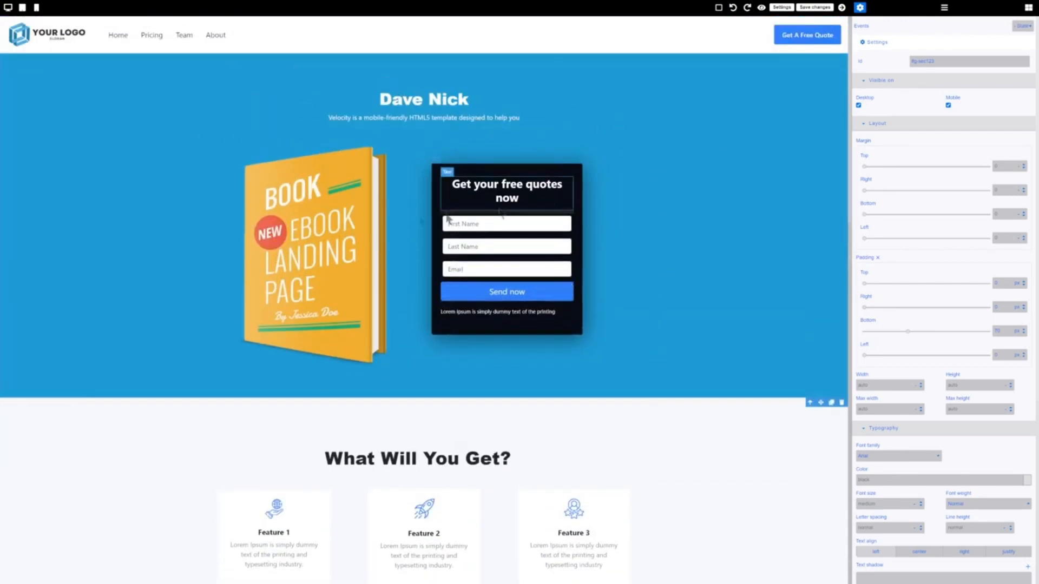
pyautogui.click(300, 249)
pyautogui.press('Delete')
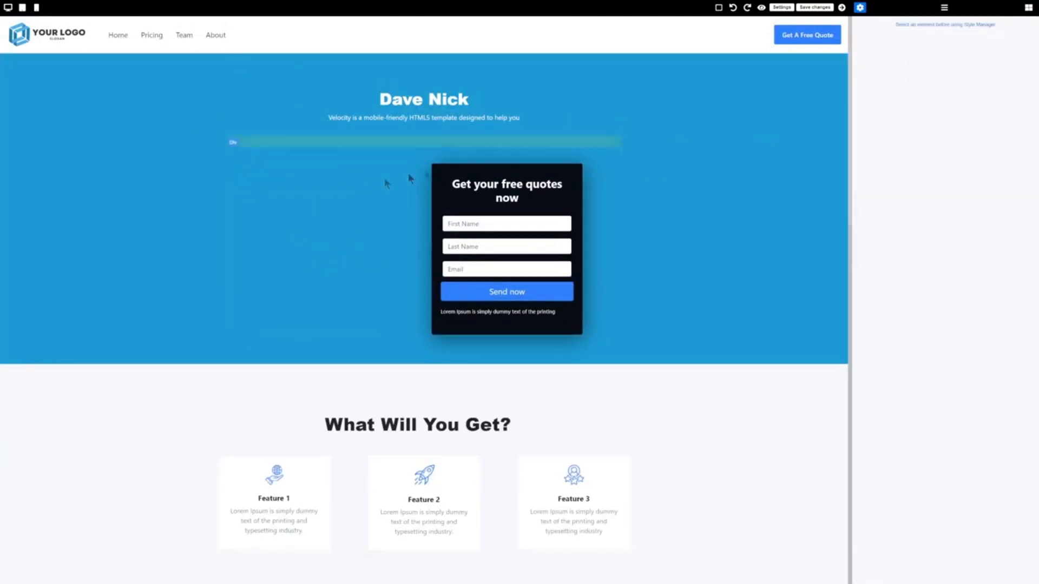
# Add a Video block beside the quote form, then delete it again.
pyautogui.click(1028, 8)
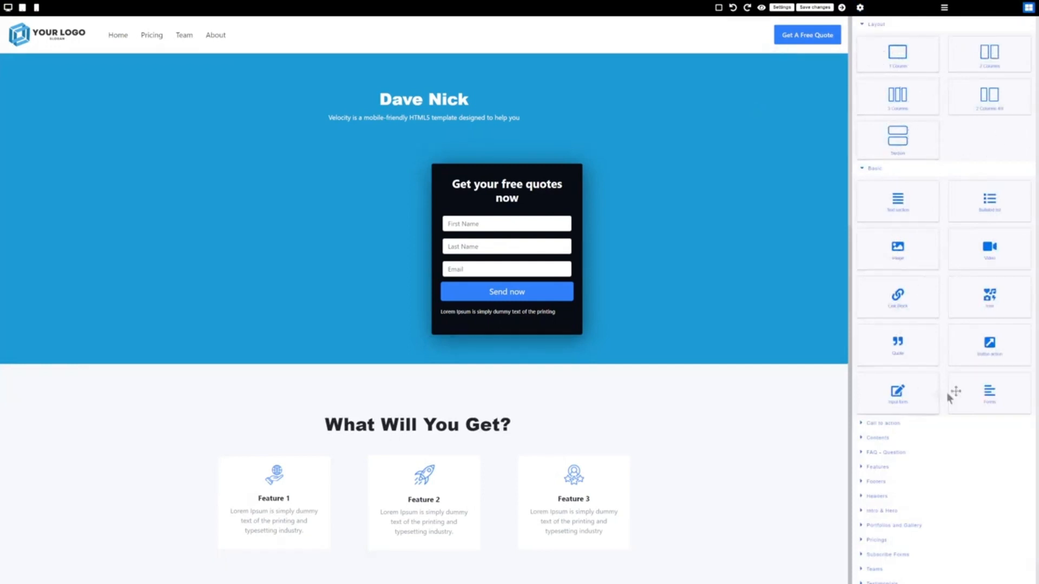
pyautogui.moveTo(983, 261); pyautogui.dragTo(319, 259)
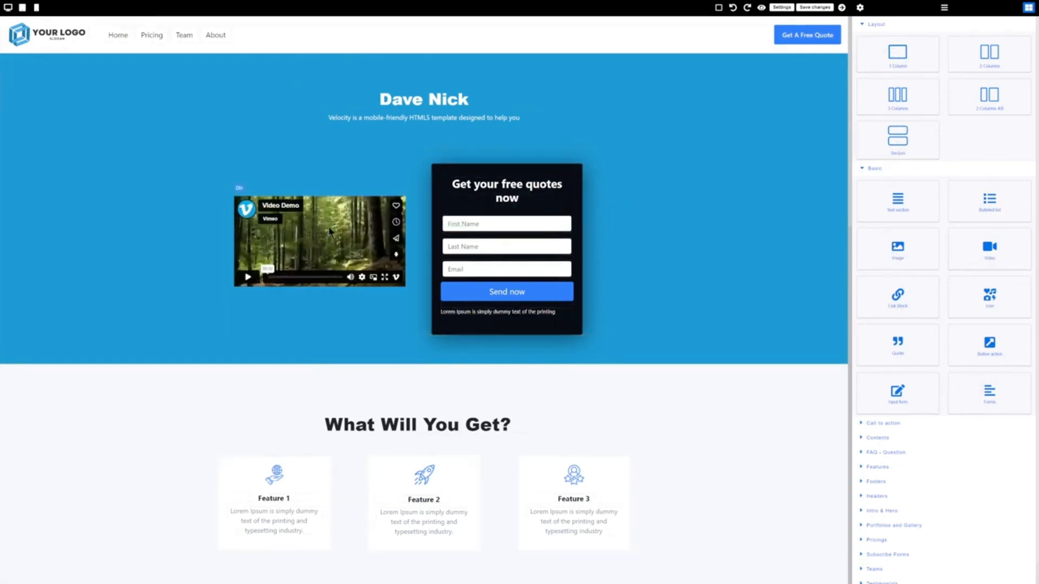
pyautogui.click(321, 235)
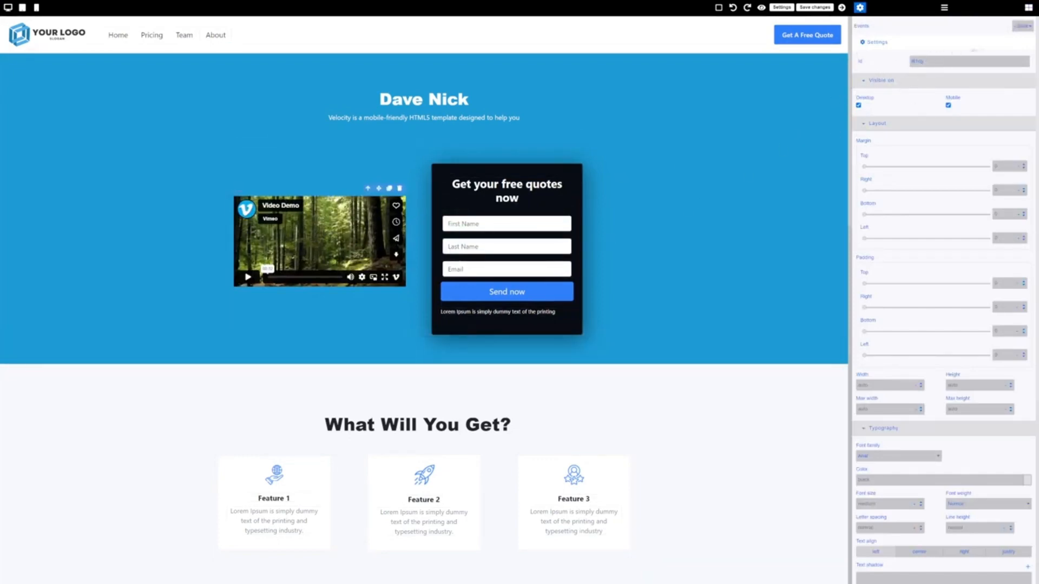
pyautogui.click(399, 188)
pyautogui.moveTo(896, 242); pyautogui.dragTo(880, 200)
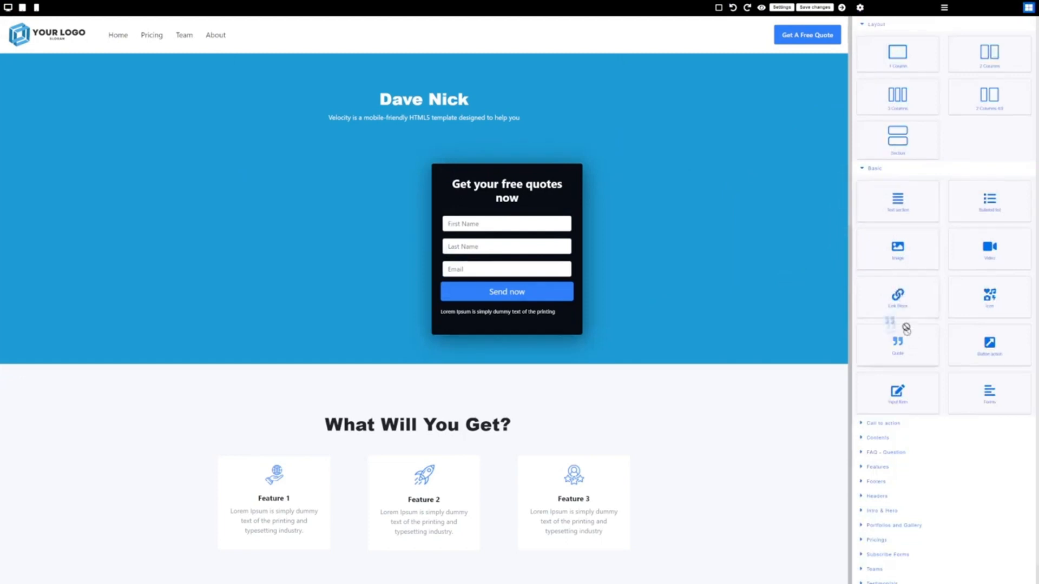
pyautogui.click(887, 436)
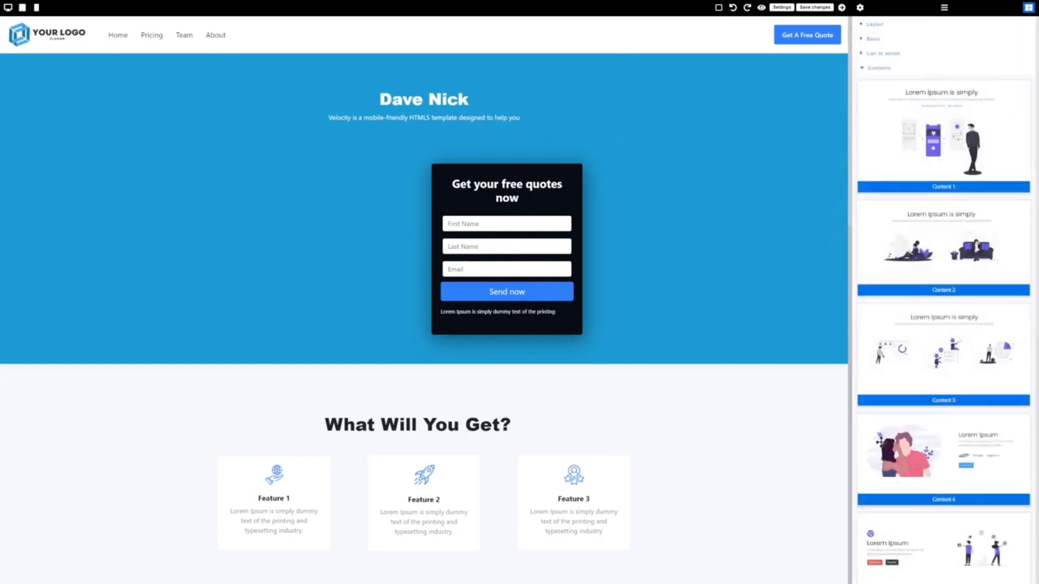
pyautogui.scroll(-8, 934, 270)
pyautogui.scroll(-1, 934, 219)
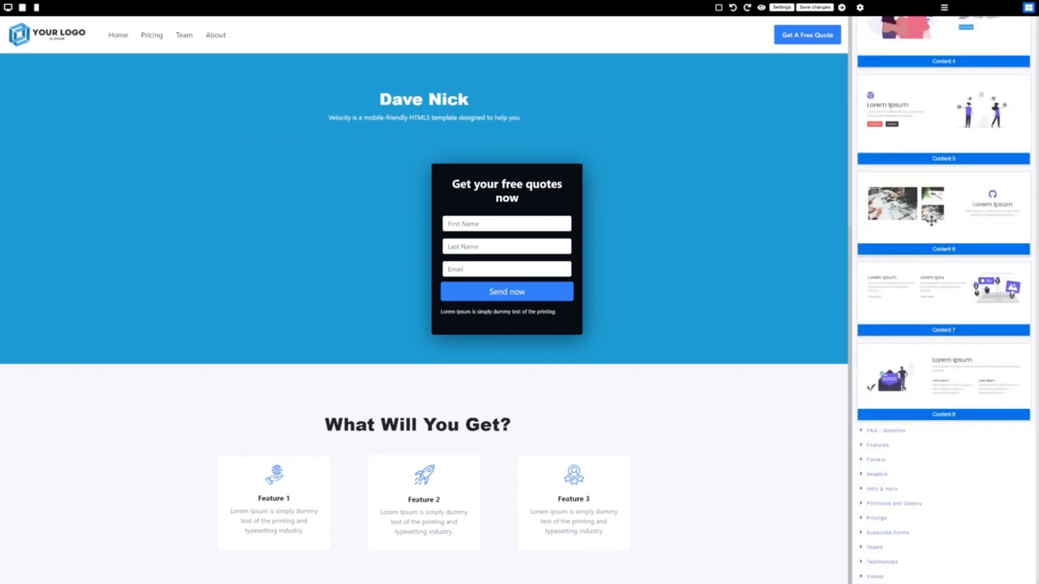
pyautogui.click(880, 490)
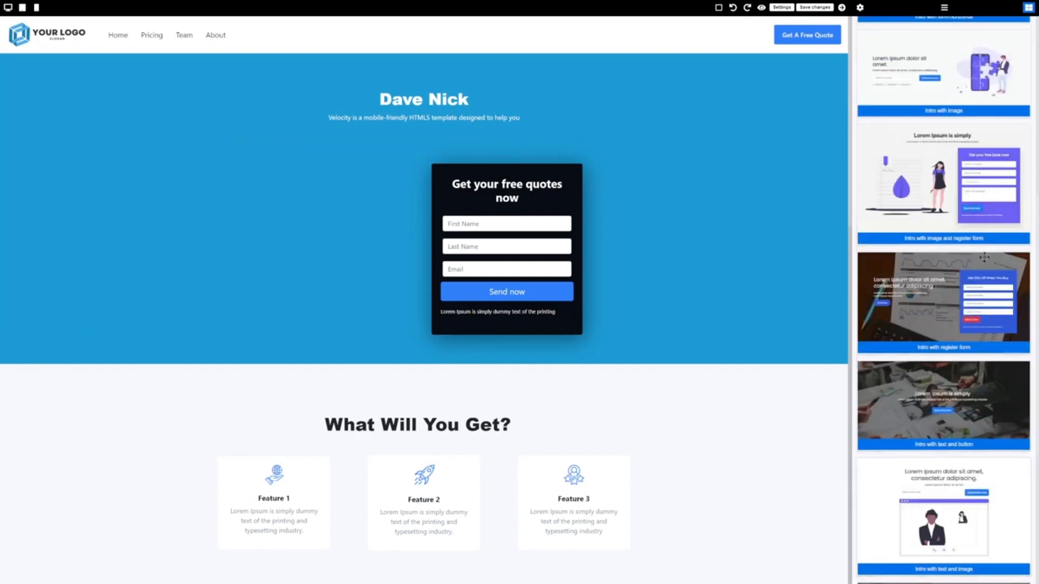
pyautogui.scroll(1, 984, 257)
pyautogui.scroll(6, 984, 256)
pyautogui.click(884, 97)
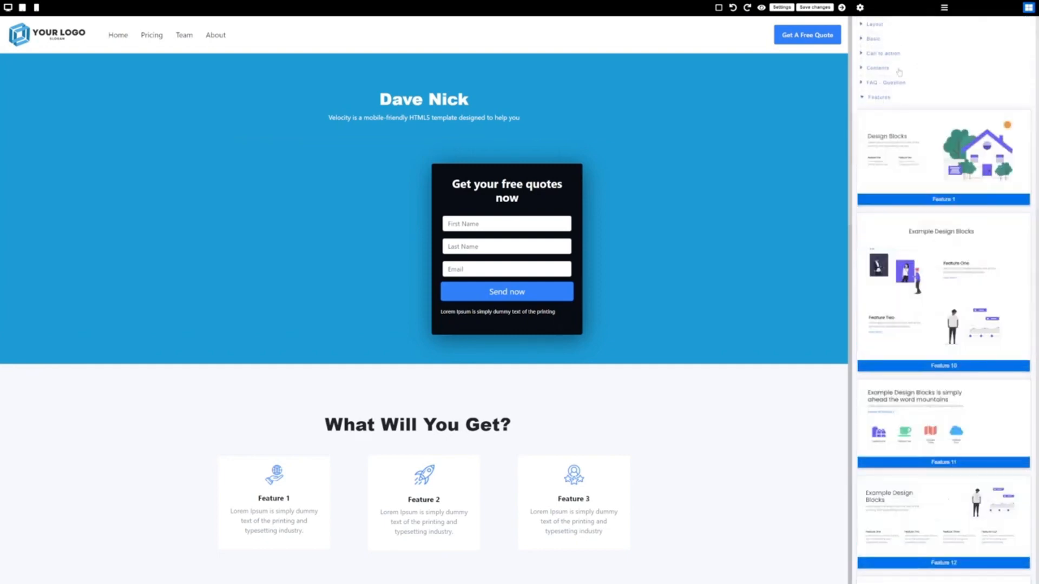
pyautogui.click(900, 71)
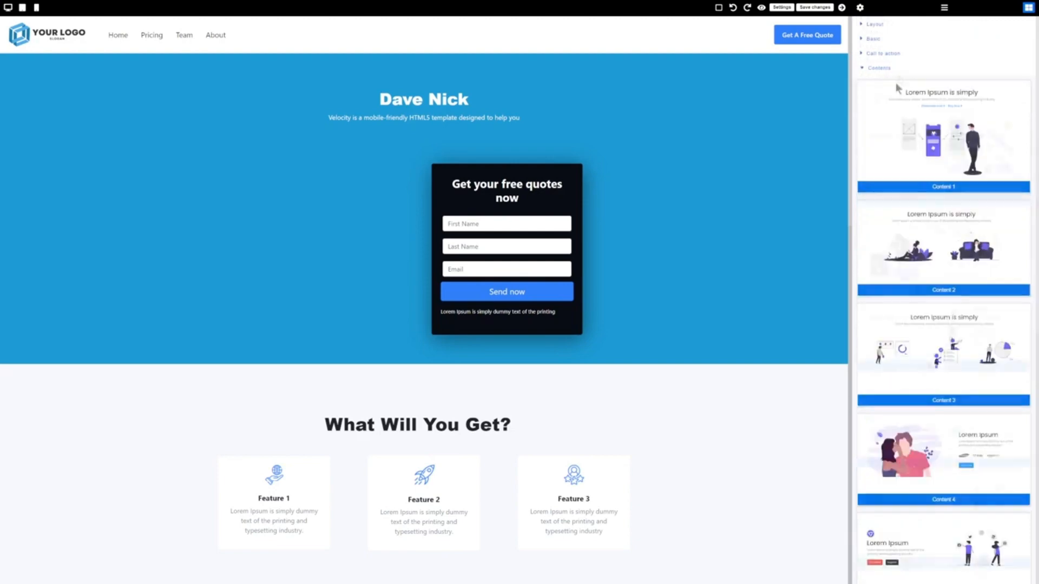
pyautogui.click(882, 56)
pyautogui.click(868, 38)
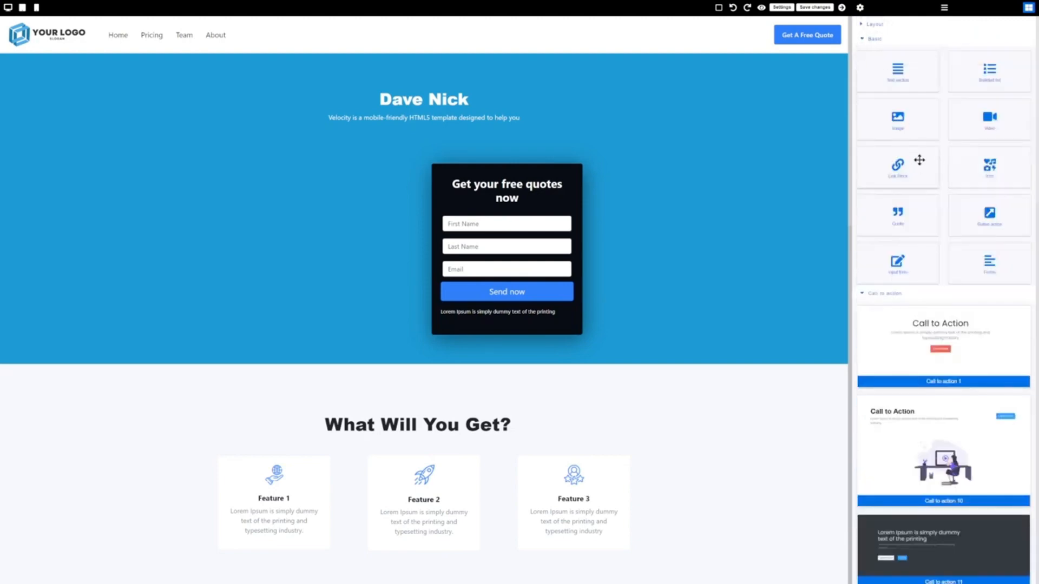
pyautogui.scroll(-15, 642, 297)
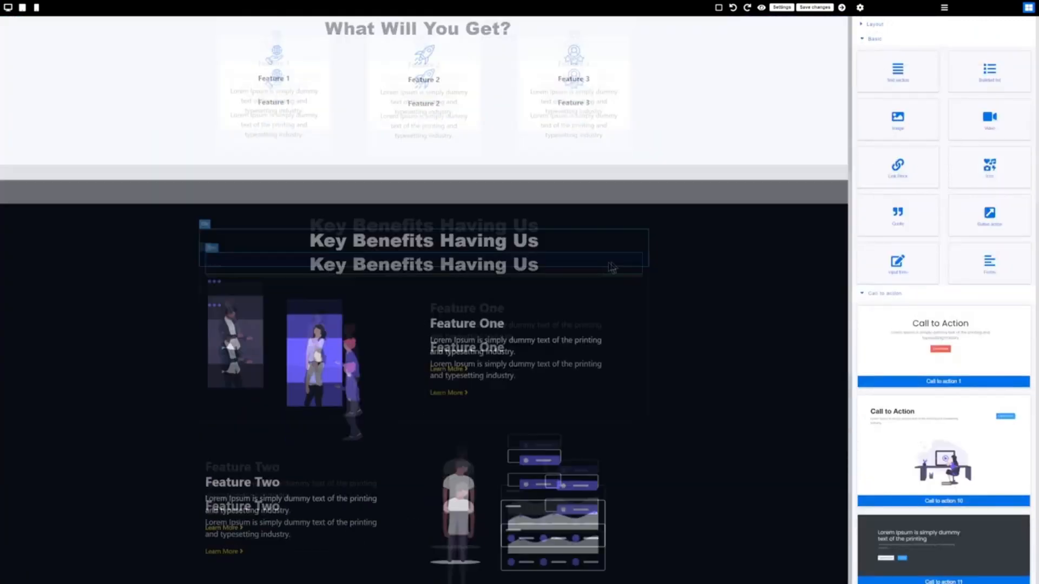
pyautogui.scroll(5, 549, 281)
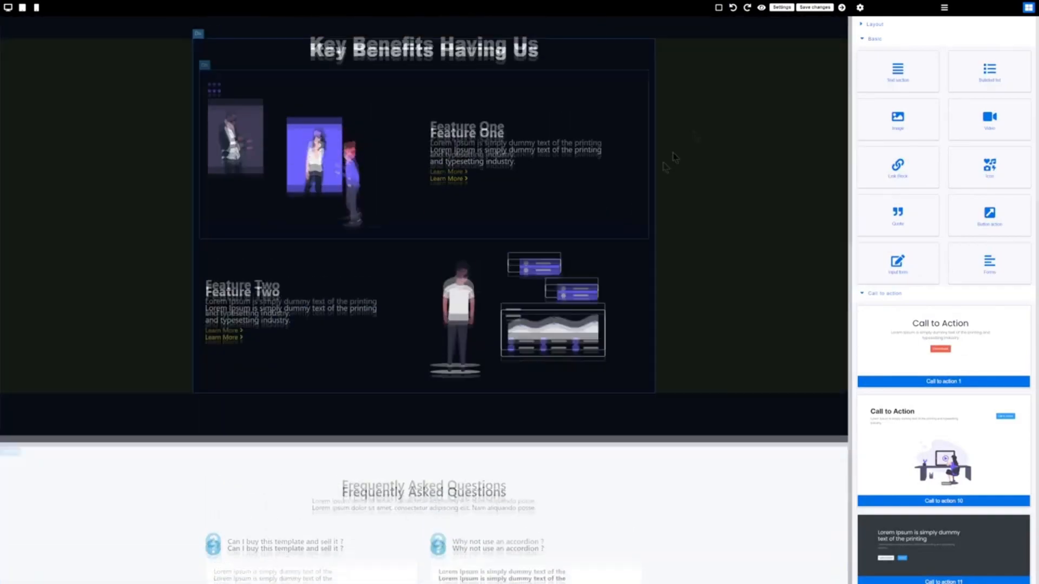
# Save the squeeze page, preview it full width, exit, and go to the Pricing section.
pyautogui.click(814, 7)
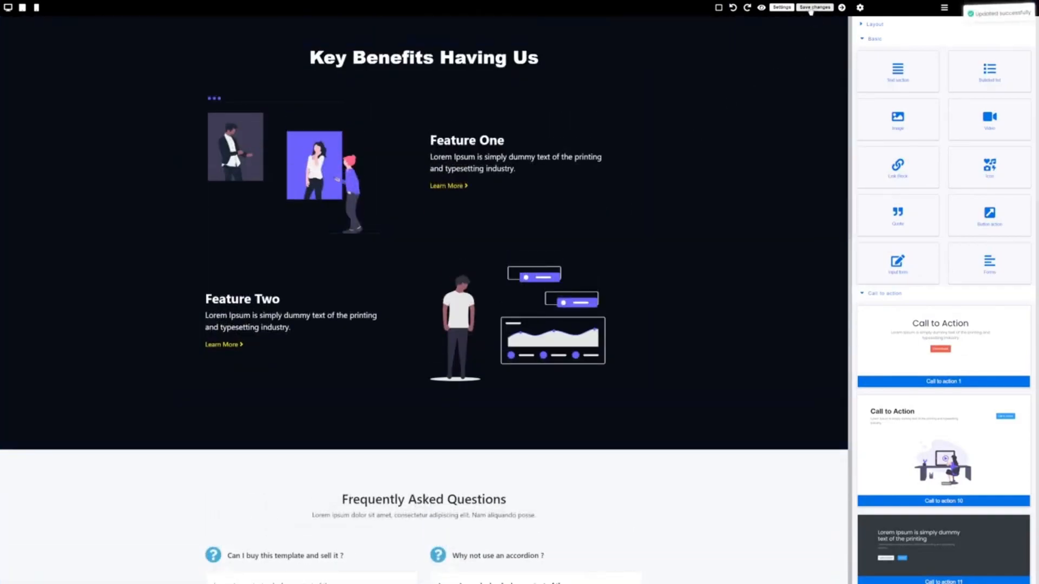
pyautogui.click(765, 8)
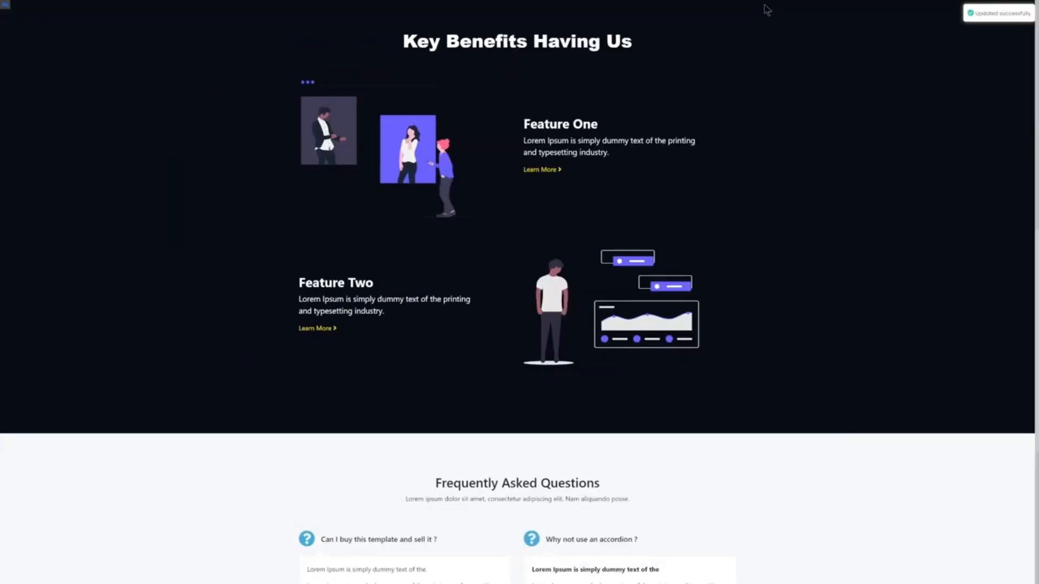
pyautogui.scroll(4, 647, 186)
pyautogui.scroll(5, 536, 93)
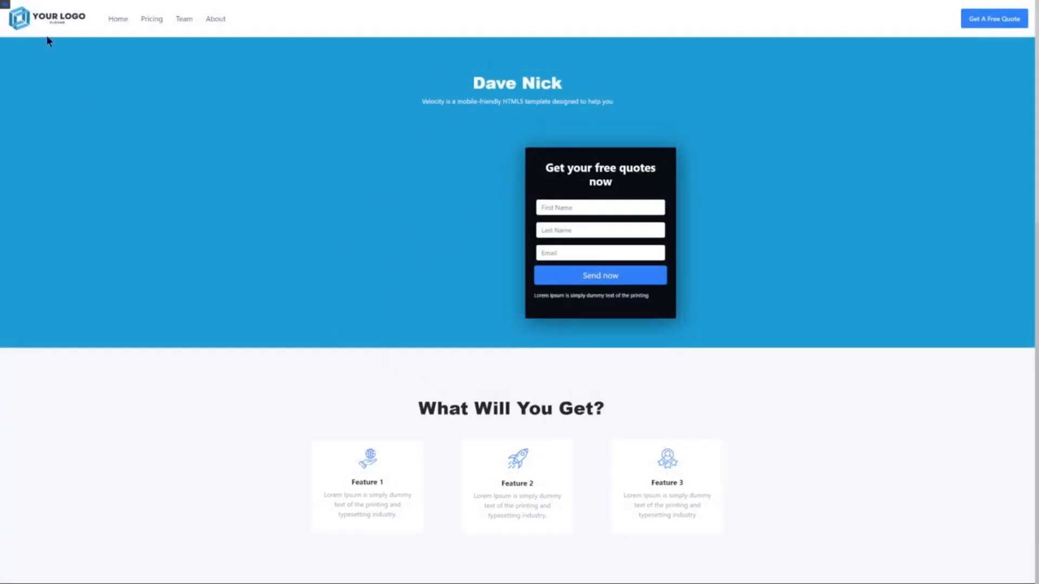
pyautogui.click(4, 6)
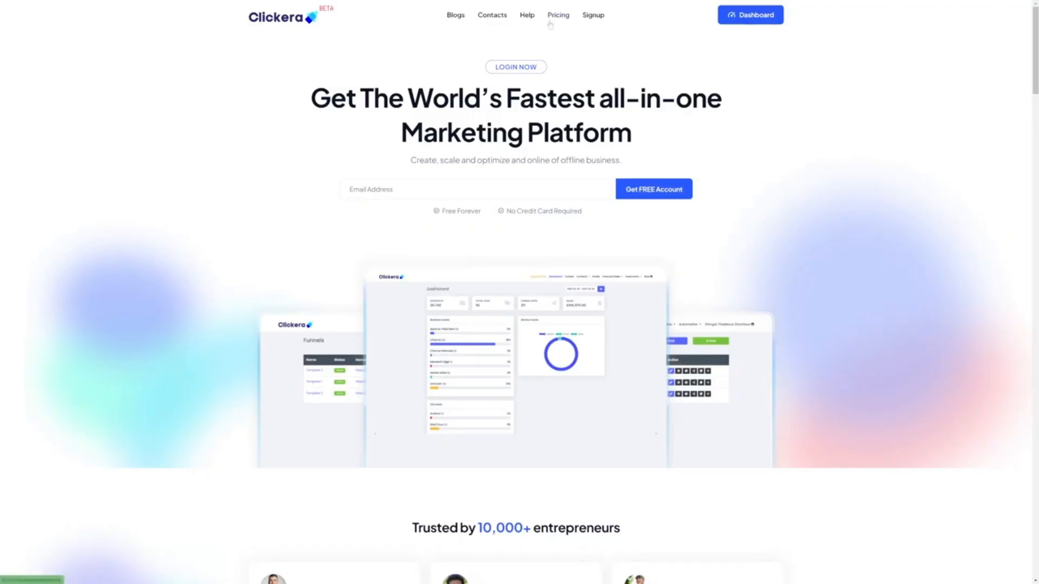
pyautogui.click(550, 23)
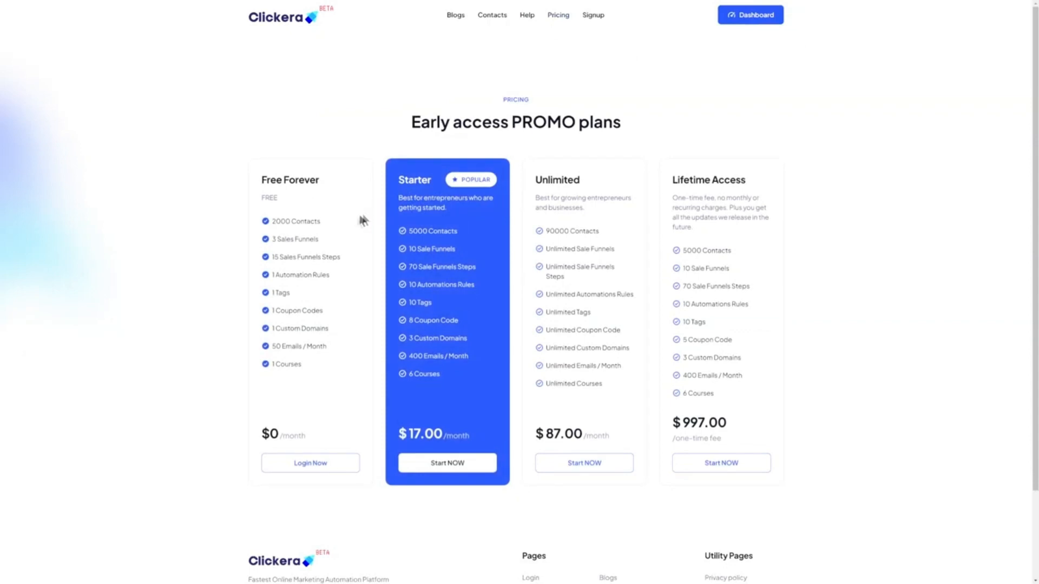